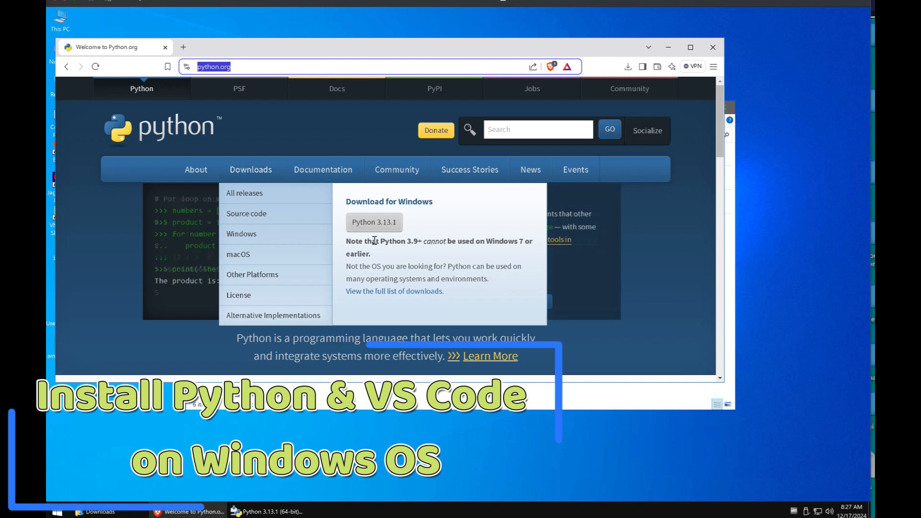
Step: Download the Python 3.13.1 Windows installer from python.org and save it into Downloads
drag(380, 241, 422, 241)
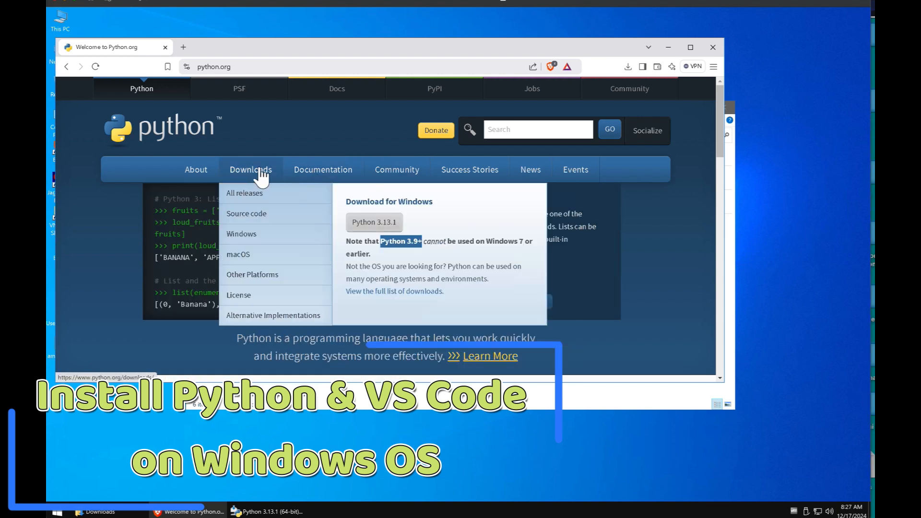
click(367, 224)
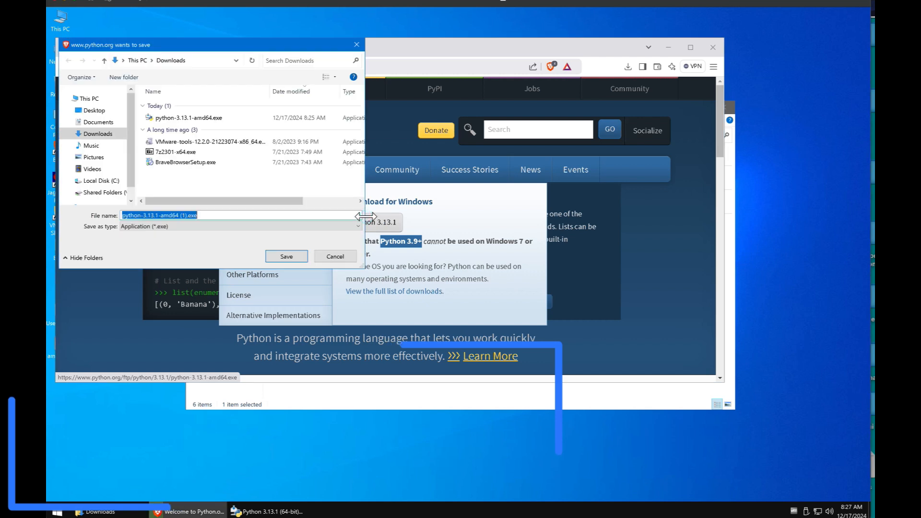
click(282, 257)
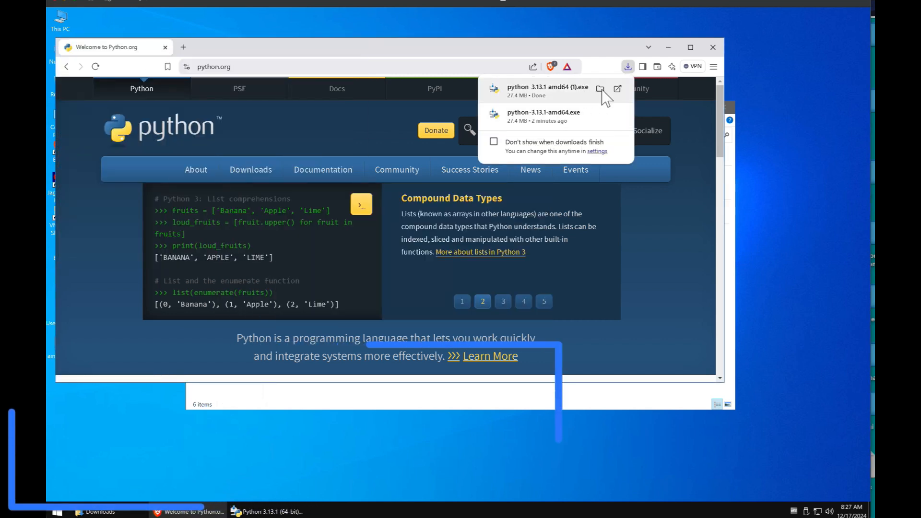
Step: Run the Python 3.13.1 installer with default settings, disable the path length limit, then close setup
click(601, 115)
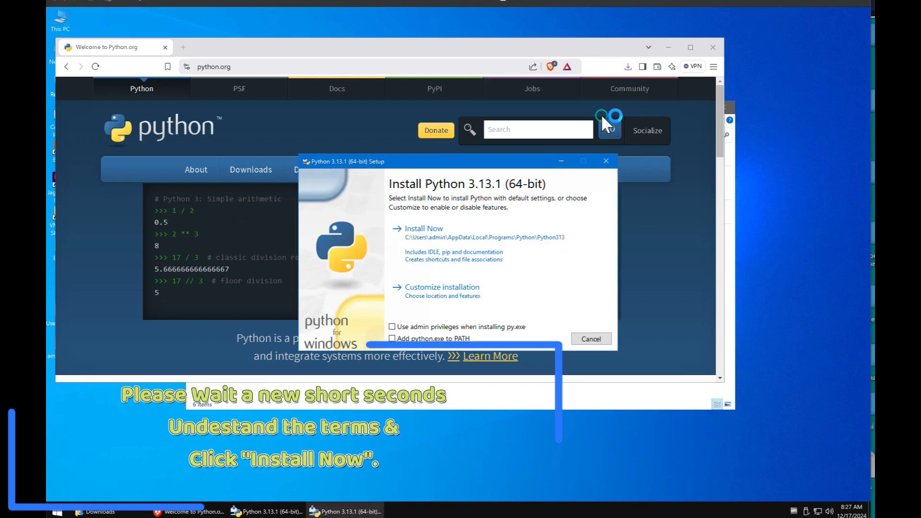
click(426, 241)
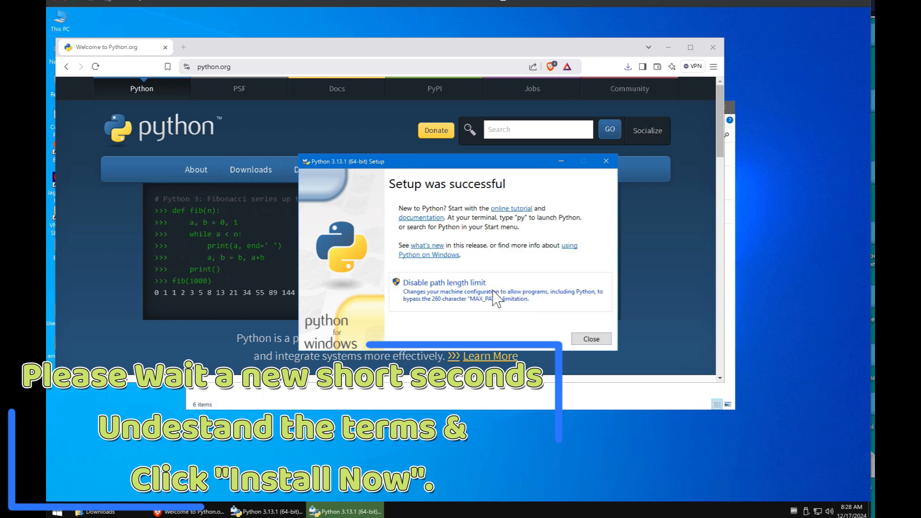
click(468, 301)
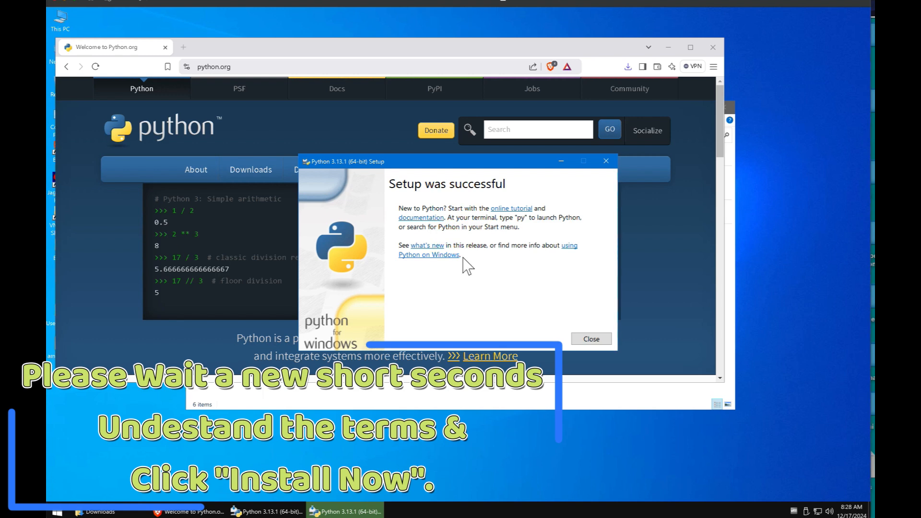
click(591, 339)
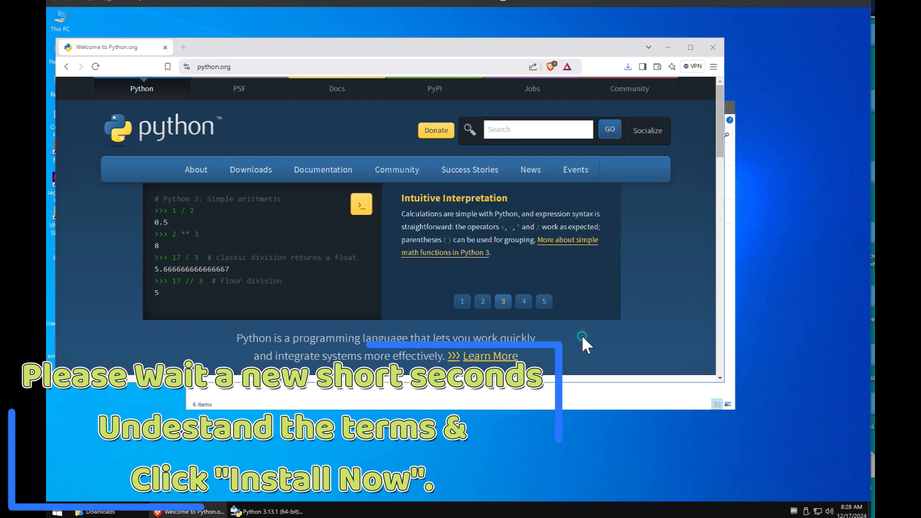
click(57, 512)
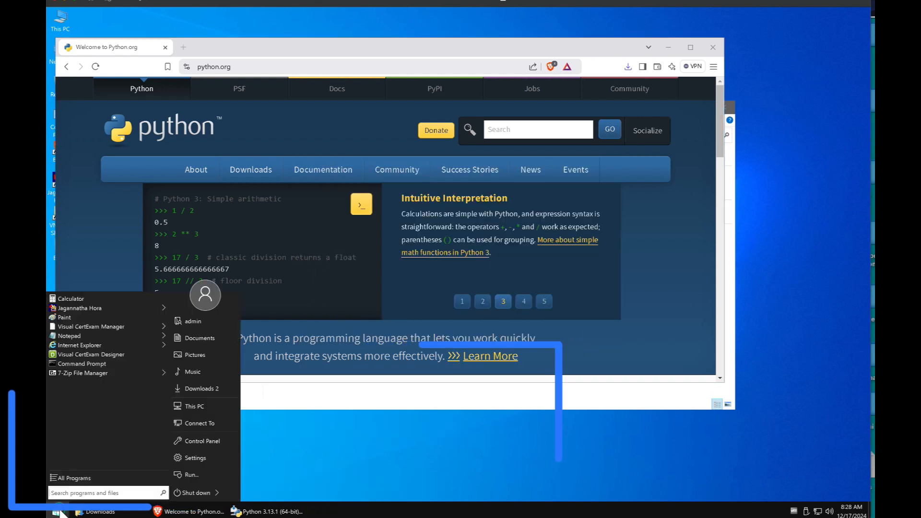
click(88, 478)
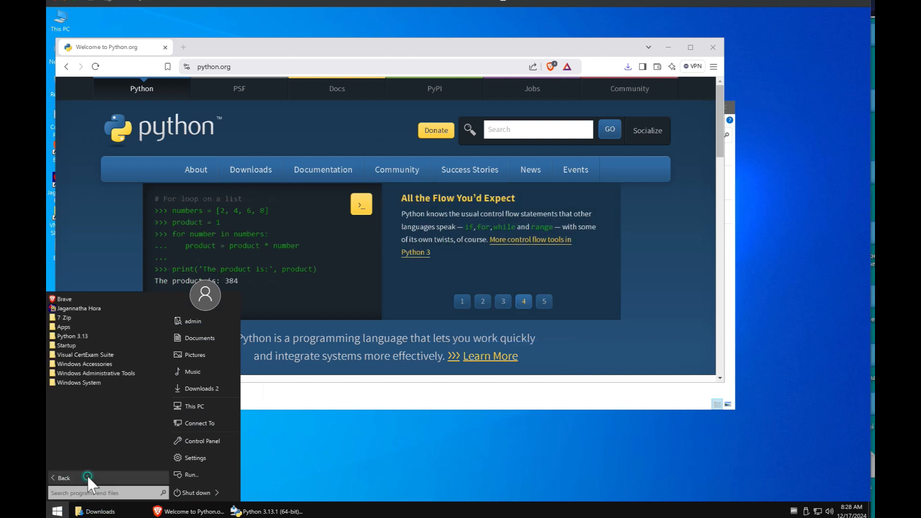
click(87, 336)
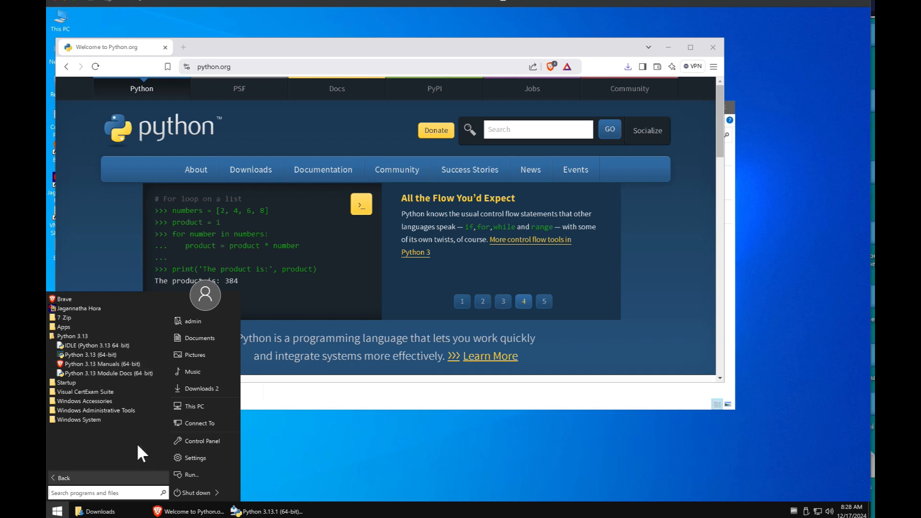
click(115, 355)
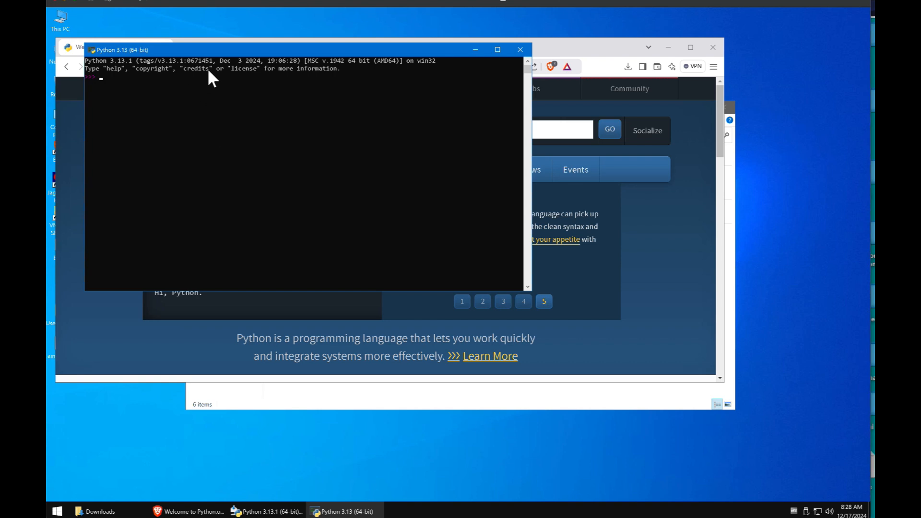
text(exit())
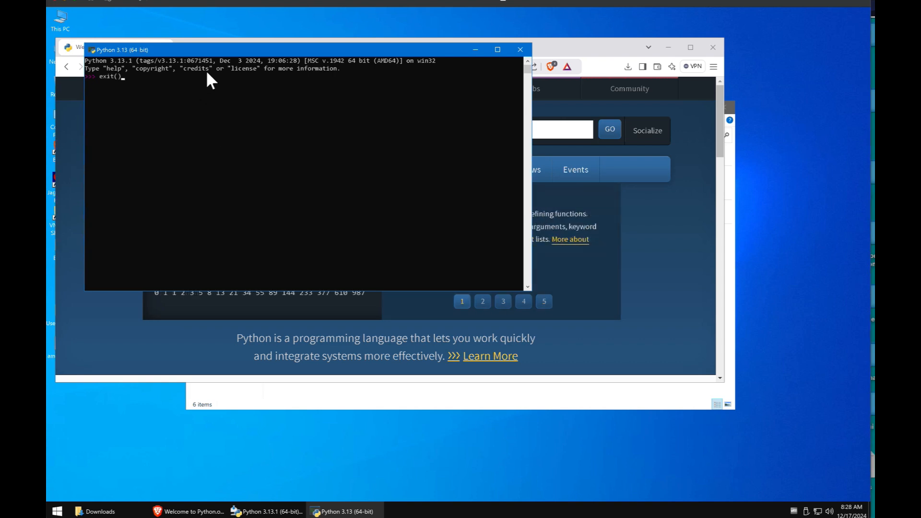
key(Return)
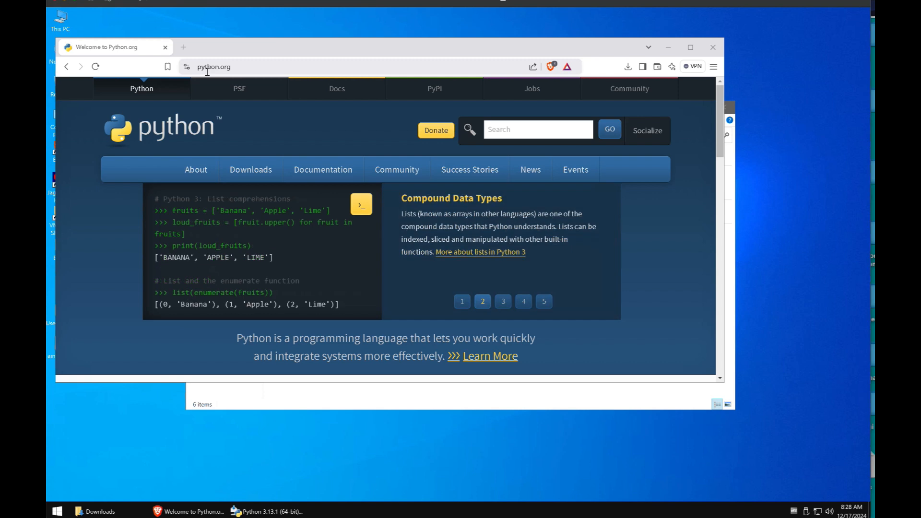
Step: Search the web for 'vs code' and open the official Visual Studio Code website
click(207, 71)
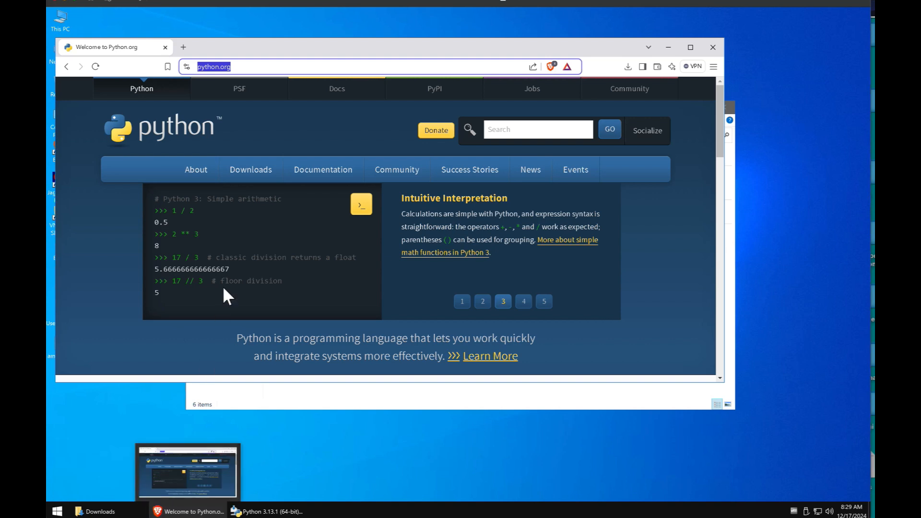
text(vs co)
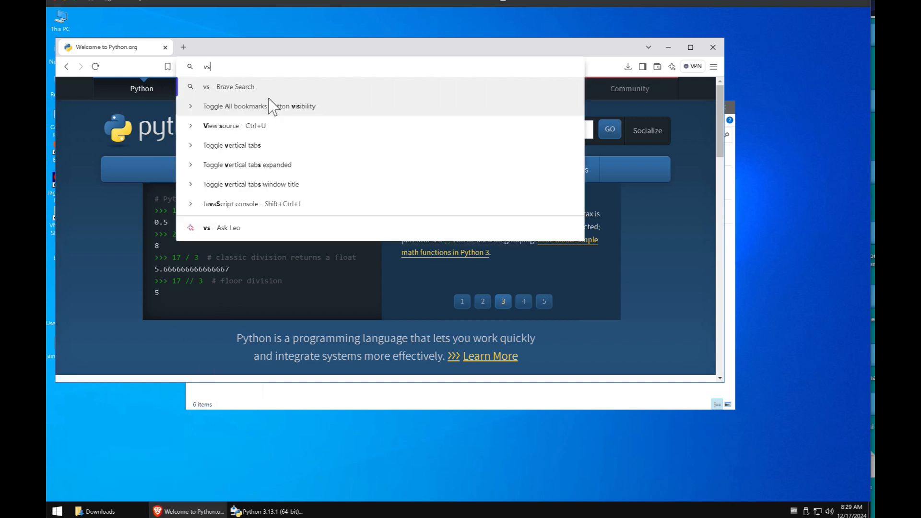
text(de)
key(Return)
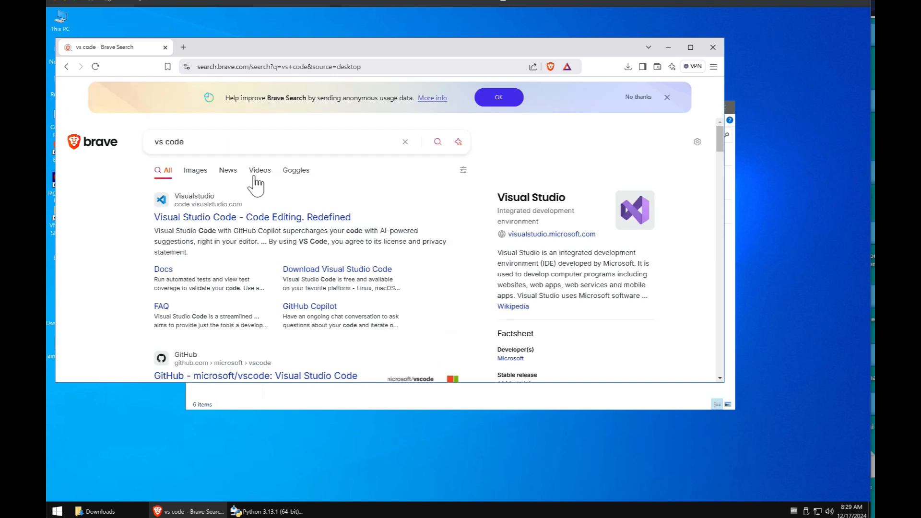
click(182, 219)
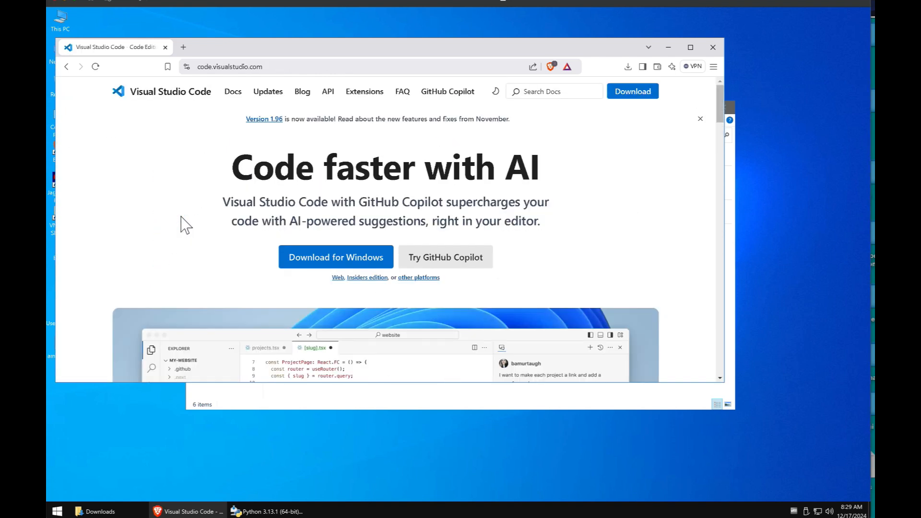
Step: Download the VS Code Windows installer into Downloads and check its download progress
click(363, 262)
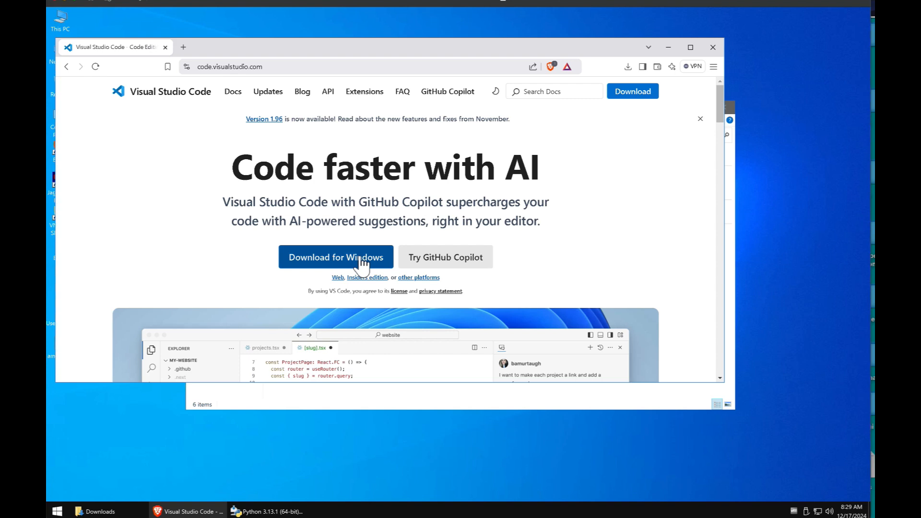
scroll(369, 286, down, 2)
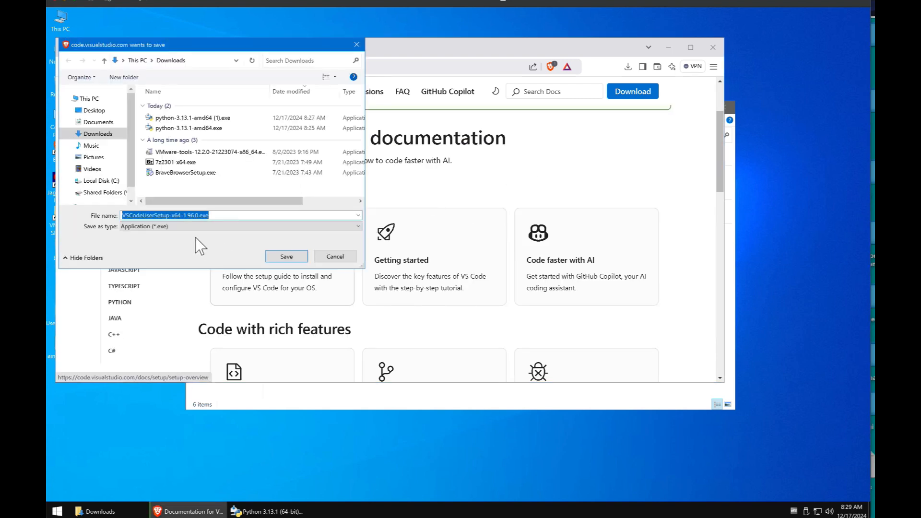
click(287, 256)
click(628, 67)
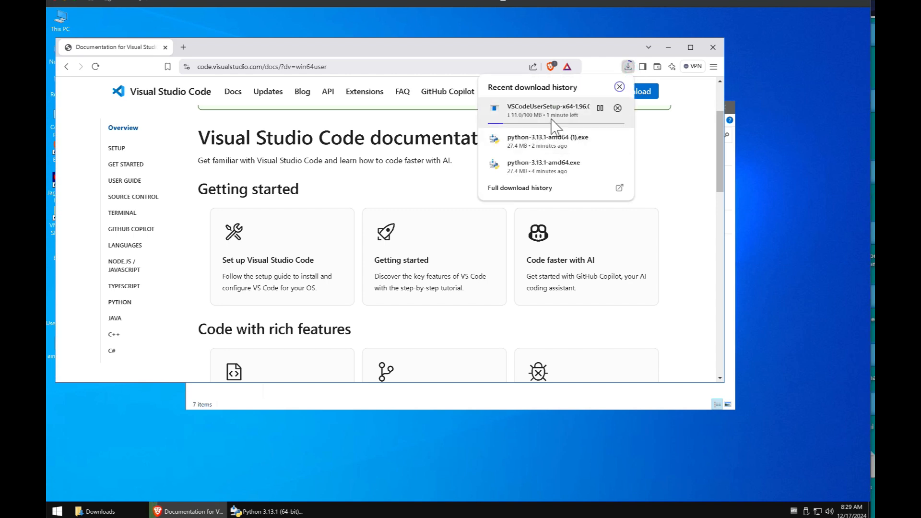
click(651, 156)
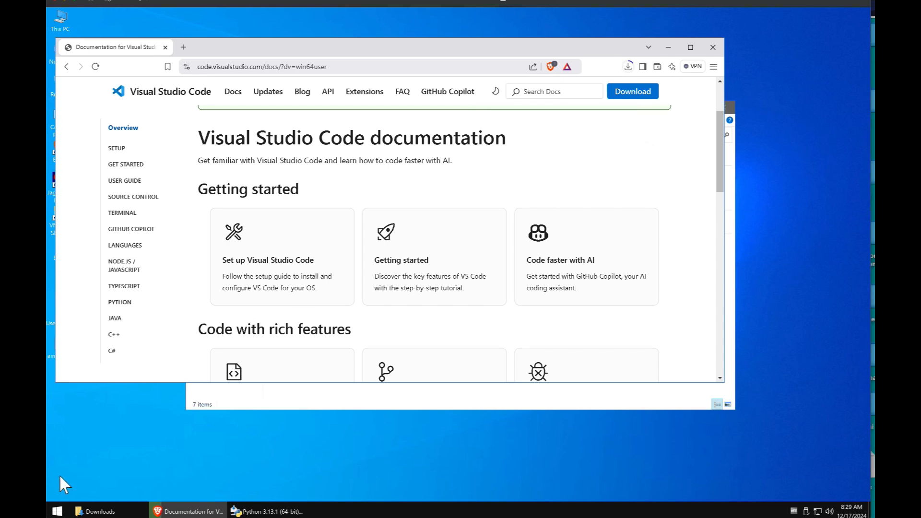
click(58, 512)
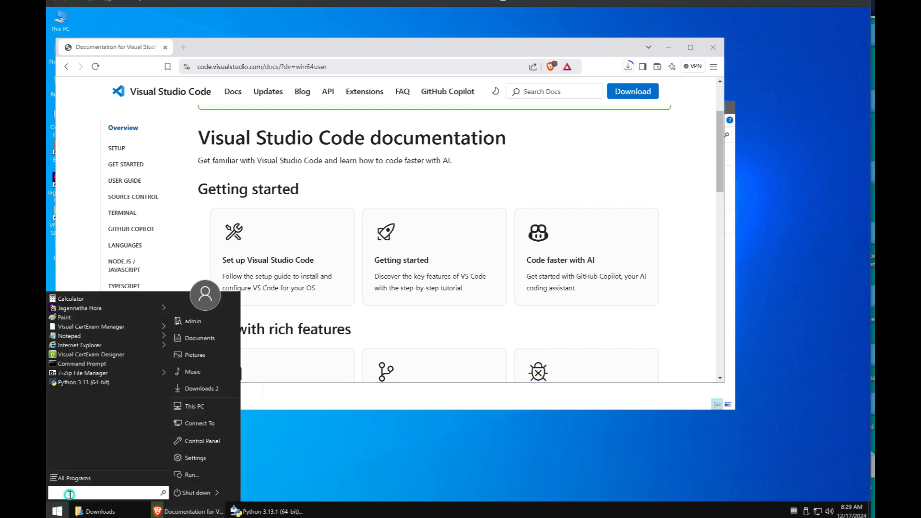
text(cmd)
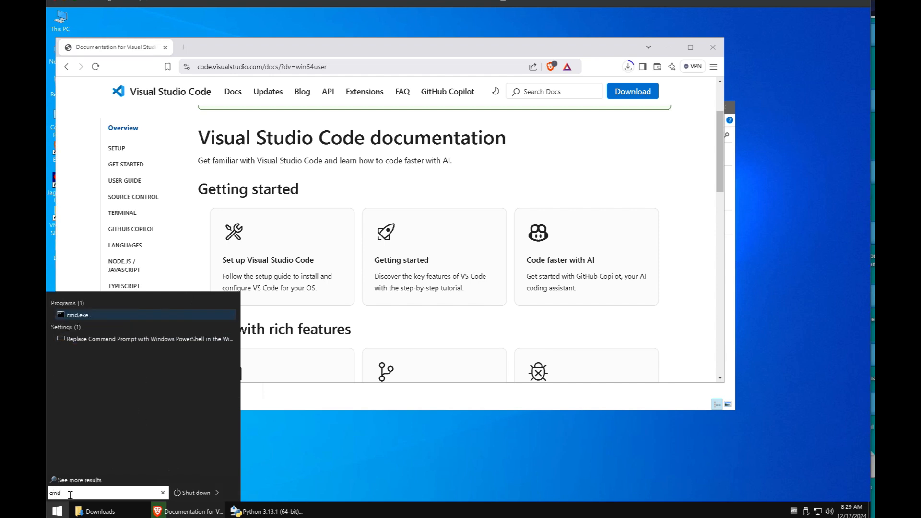
key(Return)
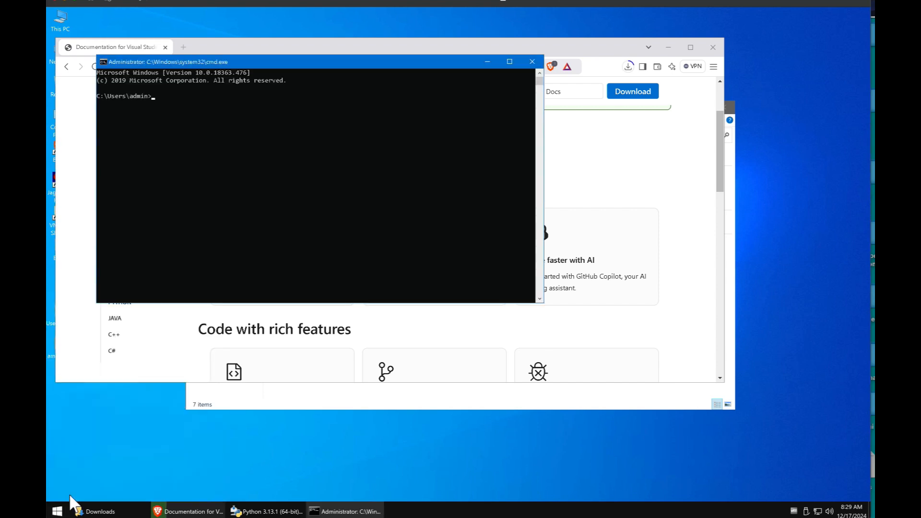
text(python)
key(Return)
key(Up)
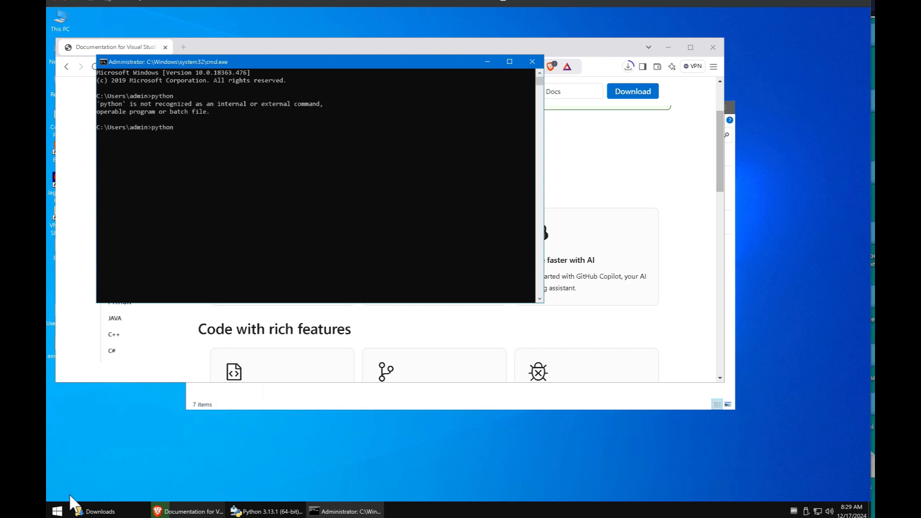
key(BackSpace)
key(BackSpace)
key(BackSpace)
key(BackSpace)
key(BackSpace)
key(Up)
click(528, 62)
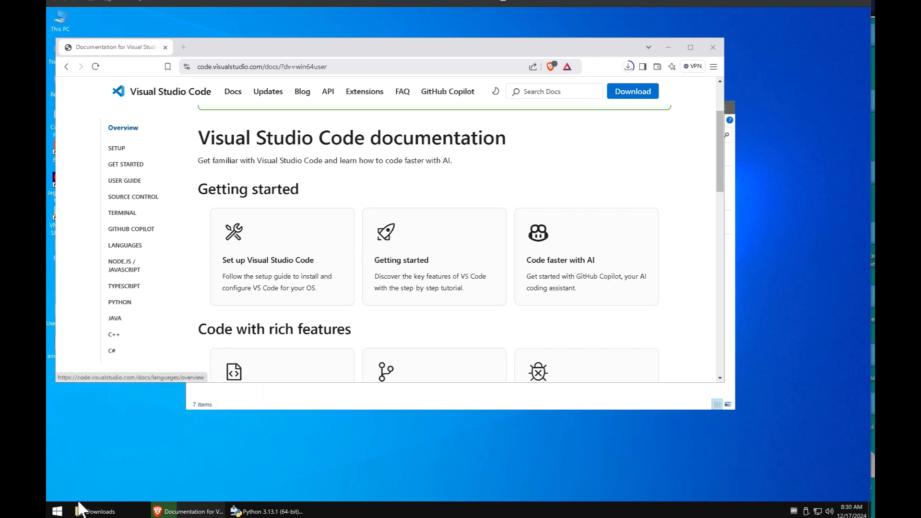
Step: Launch Python 3.13 (64-bit) from the Python 3.13 group in the Start menu's program list
click(57, 511)
click(98, 475)
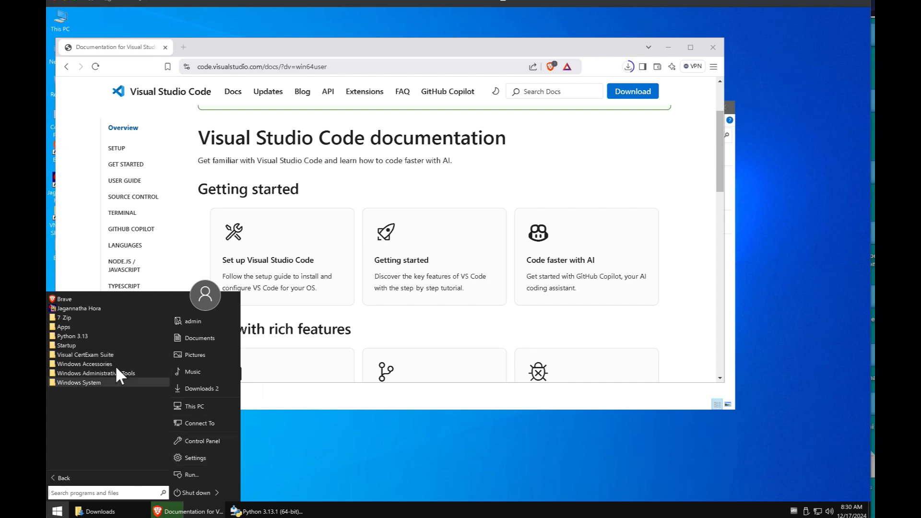
click(88, 334)
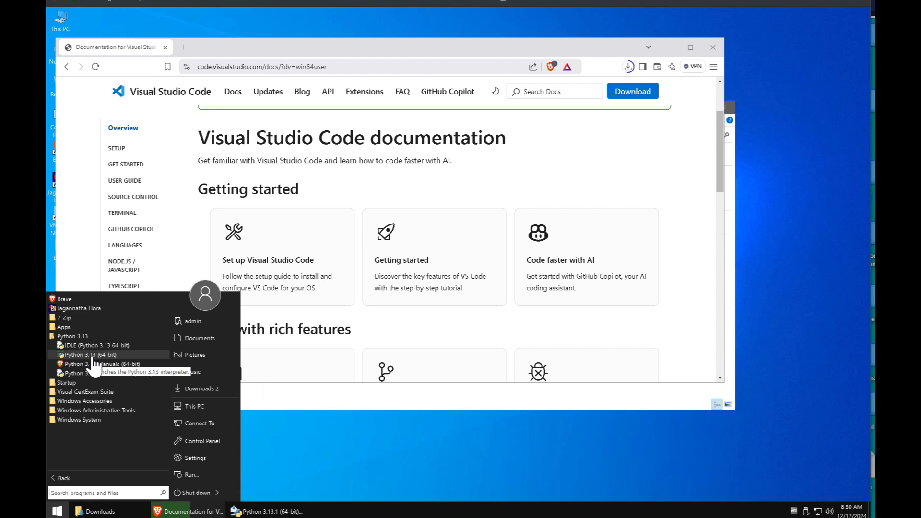
click(93, 355)
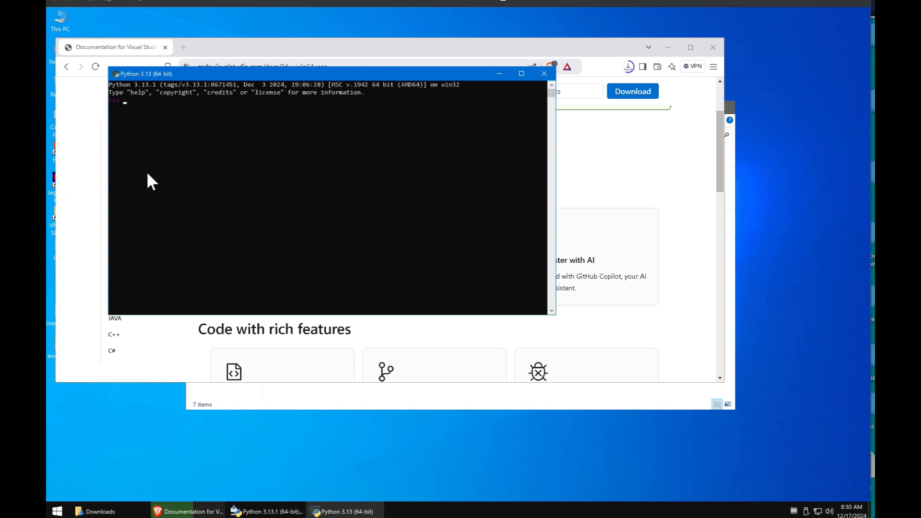
mouse_move(48, 199)
Step: Select the Python313\python.exe target path in the Python 3.13 shortcut's Properties, then close it
click(58, 511)
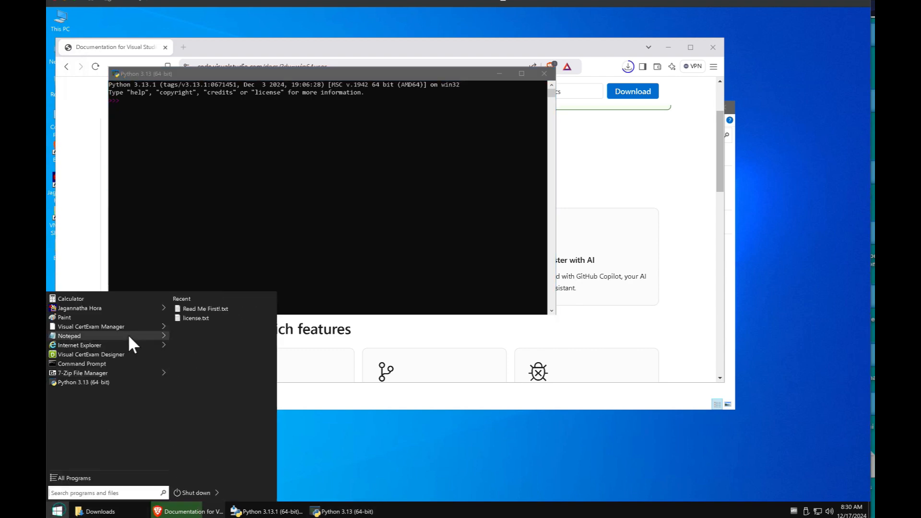
mouse_move(107, 378)
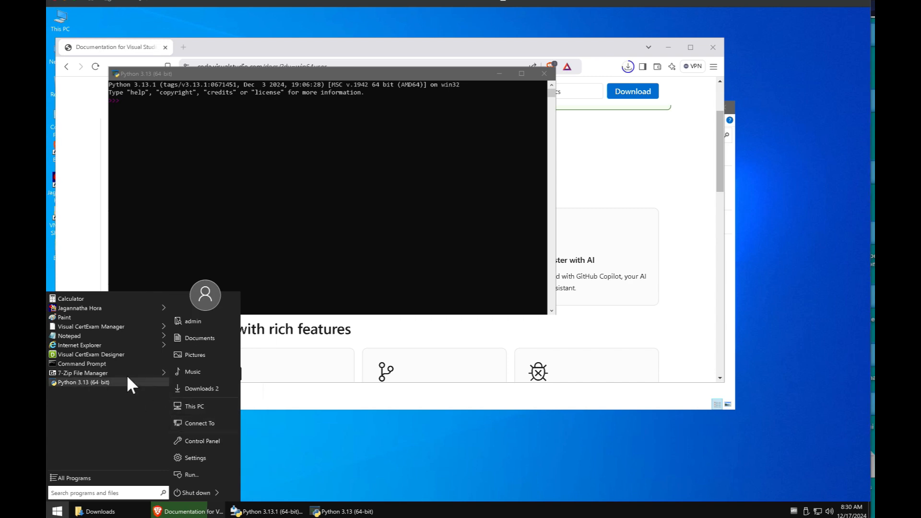
right_click(118, 381)
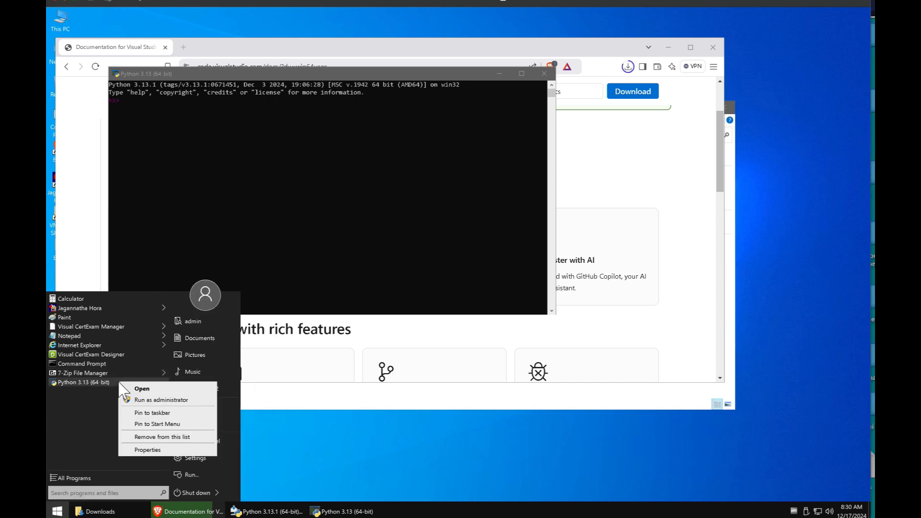
click(147, 451)
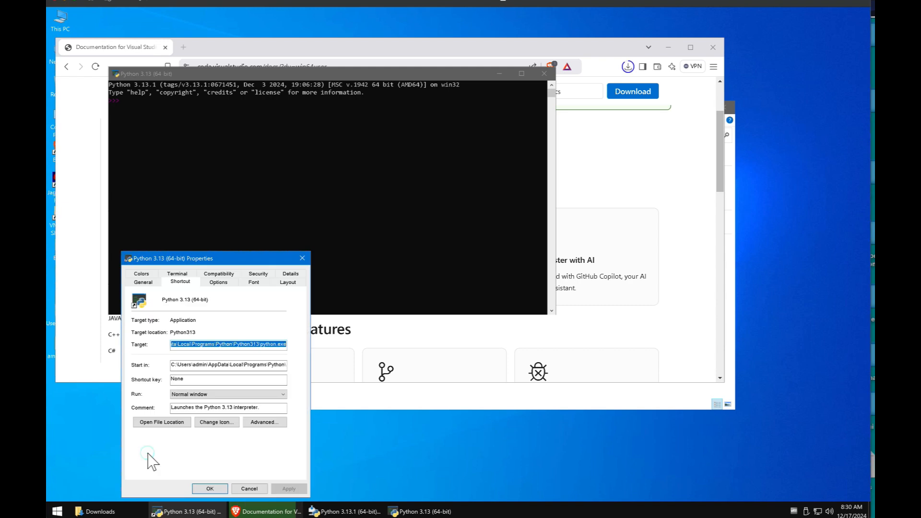
click(234, 344)
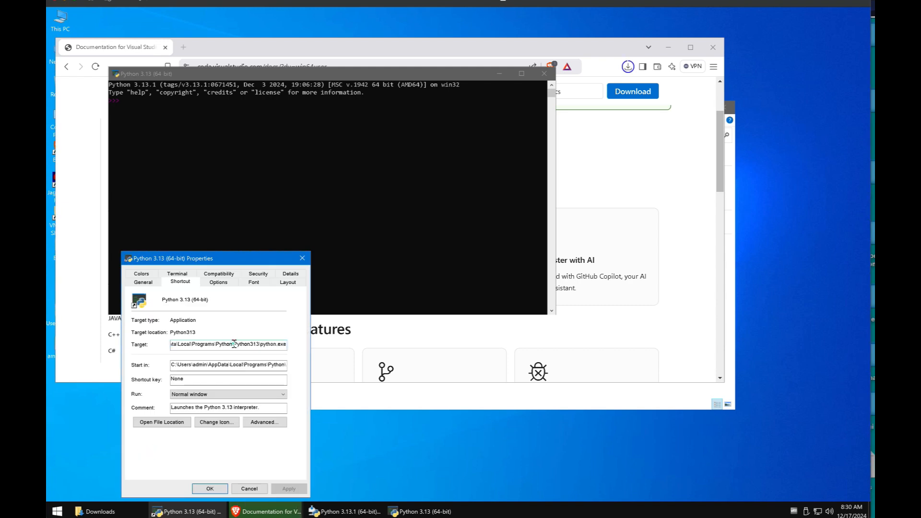
drag(261, 344, 157, 340)
key(ctrl+c)
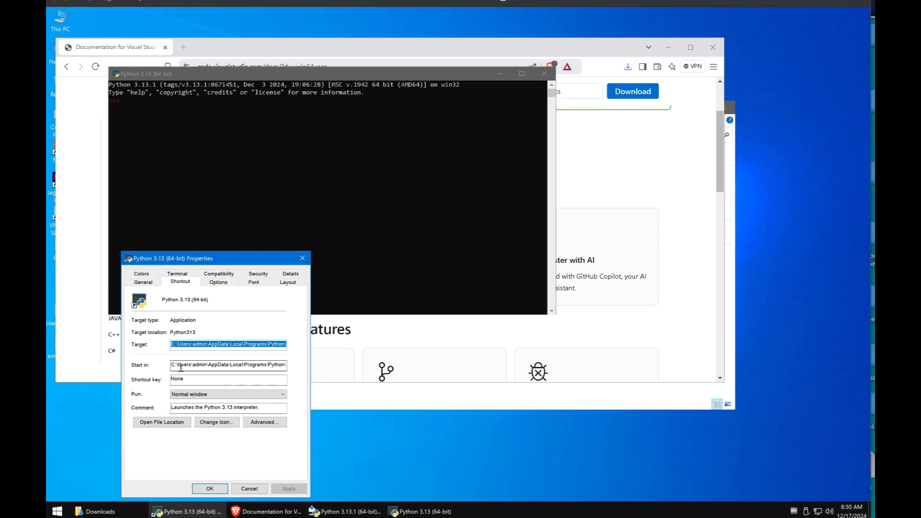
click(302, 258)
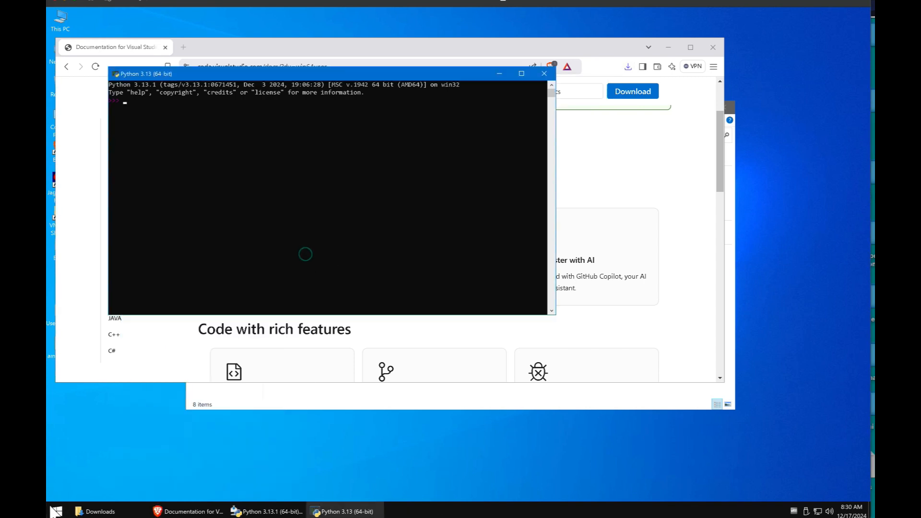
click(58, 510)
Step: Paste the Python313 install folder as a new user Path entry and save the environment variables
click(64, 494)
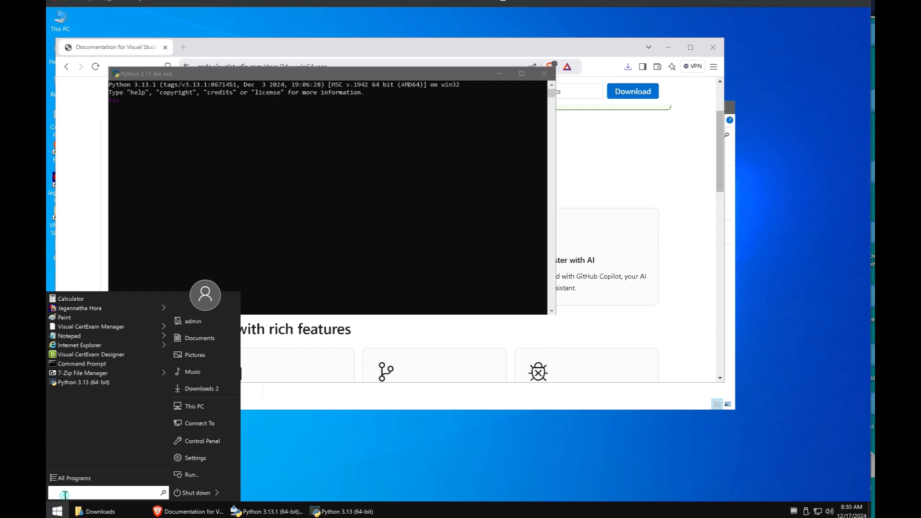
text(e)
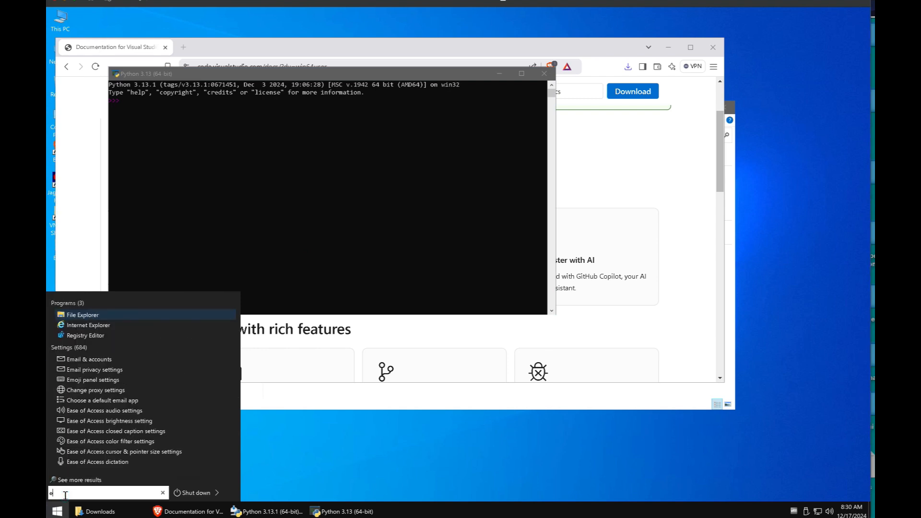
text(nv)
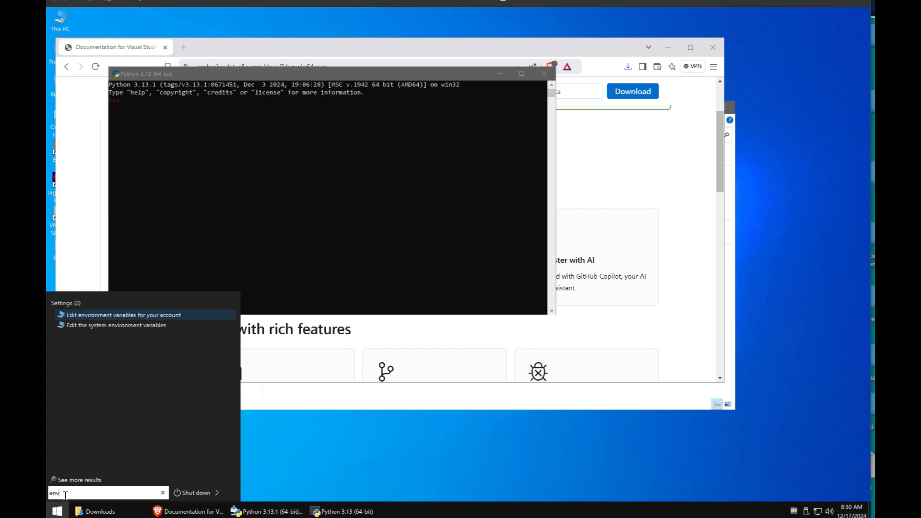
click(152, 317)
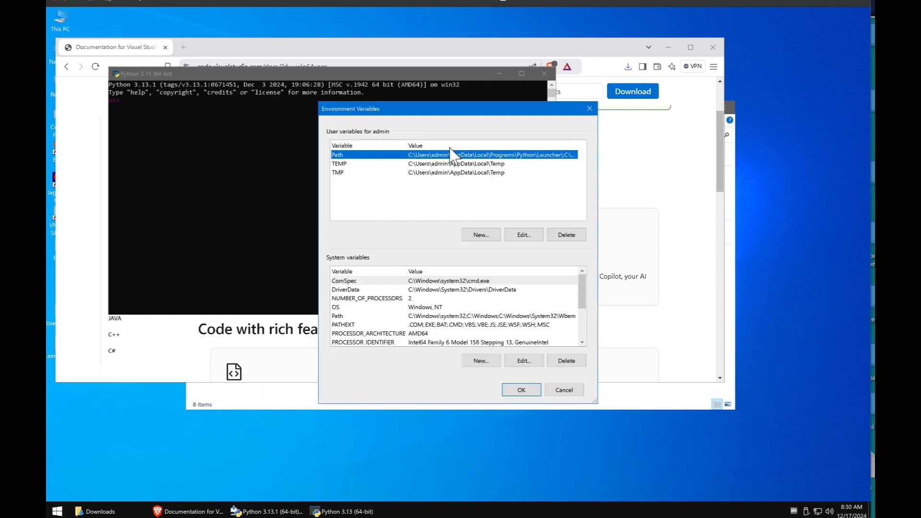
click(524, 235)
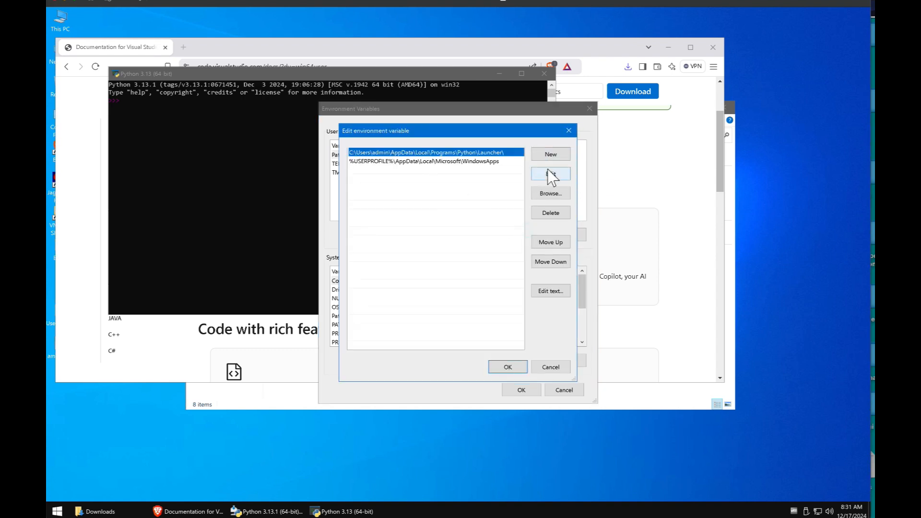
click(547, 150)
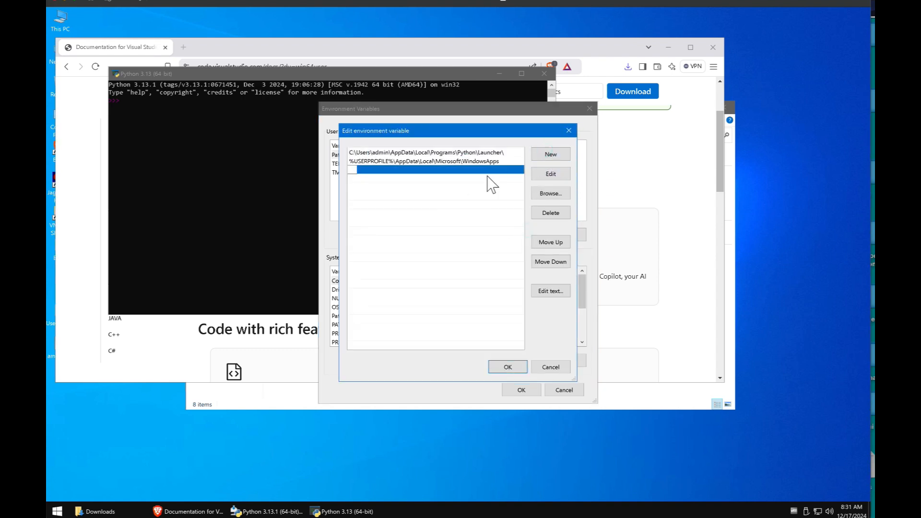
key(ctrl+v)
key(Return)
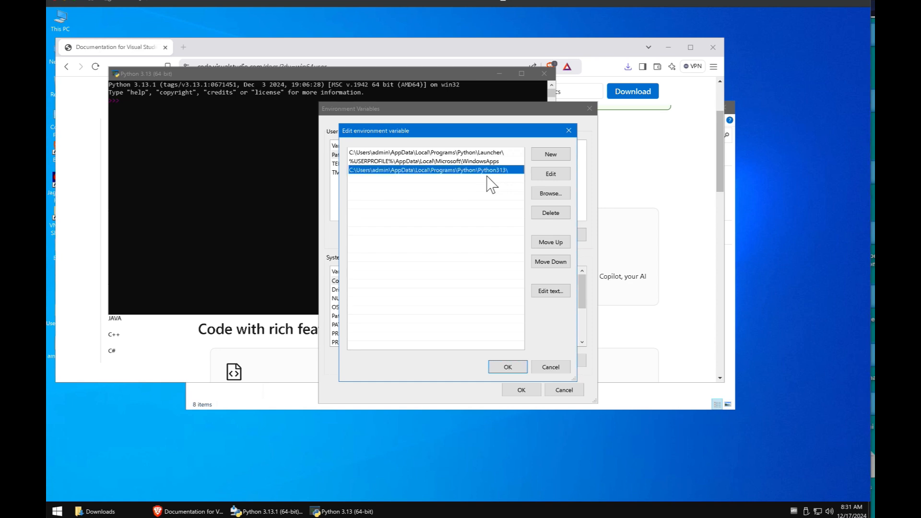
click(508, 367)
click(520, 391)
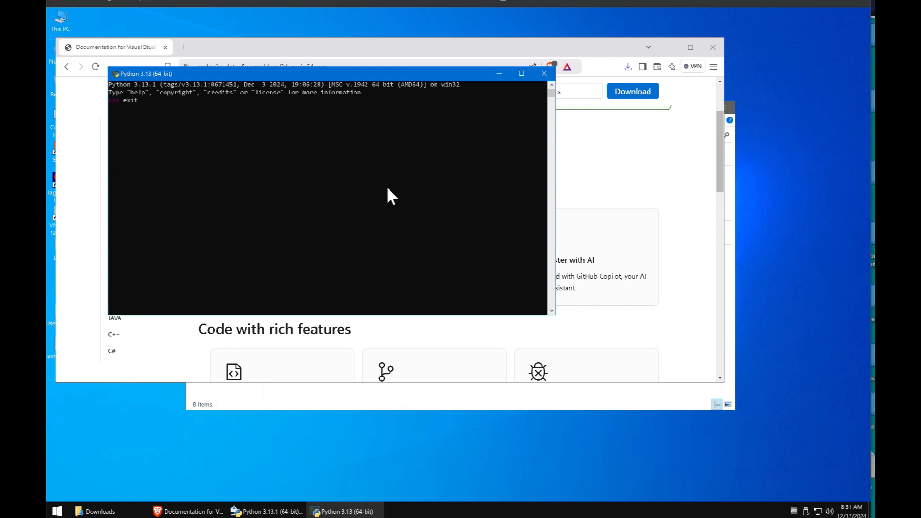
Step: Quit the Python console with exit() and open Command Prompt via a 'cmd' search
text(())
key(Return)
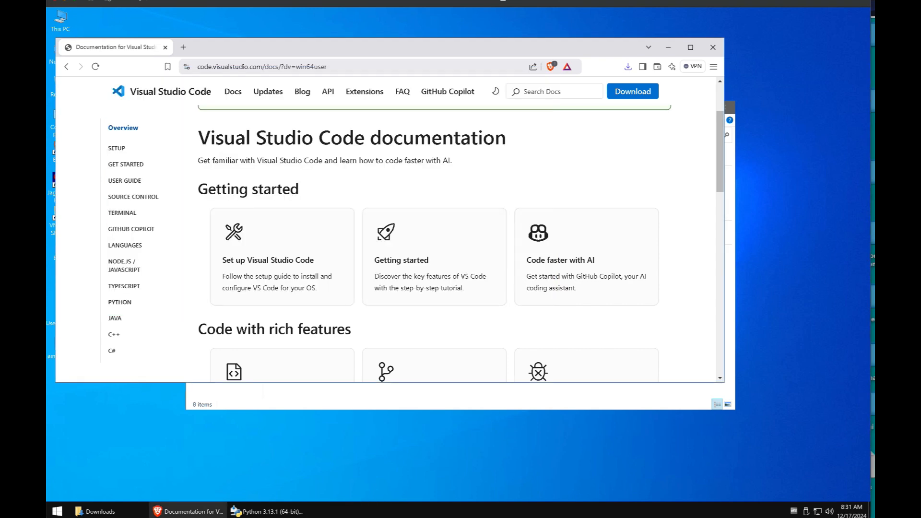
mouse_move(51, 379)
click(57, 511)
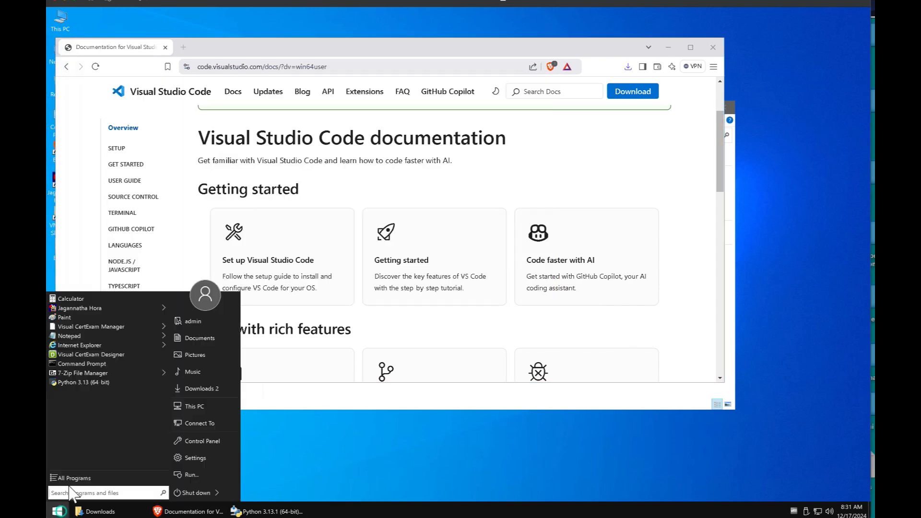
text(cmd)
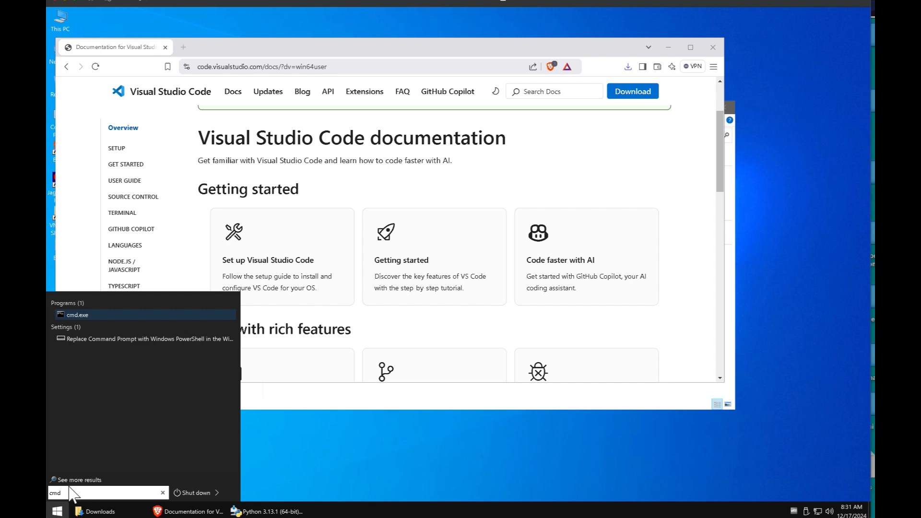
key(Return)
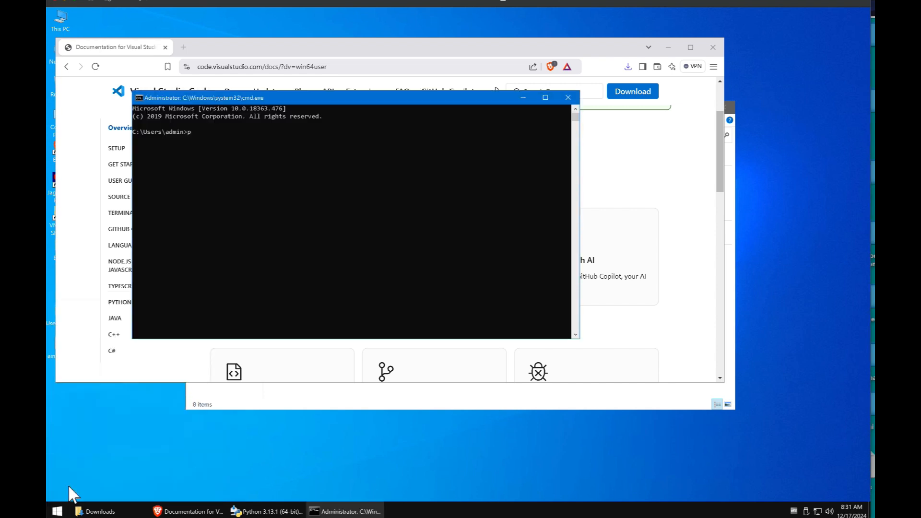
Step: Run python in Command Prompt to confirm Python 3.13.1 starts, then leave it
text(python)
key(Return)
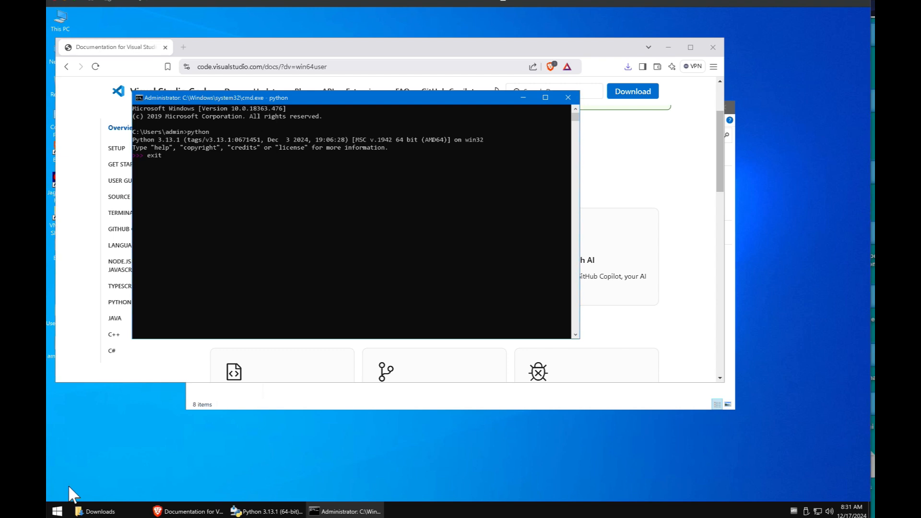
key(Return)
Step: Run the VS Code user installer from Brave's downloads, past the administrator warning, and accept the licence
click(567, 97)
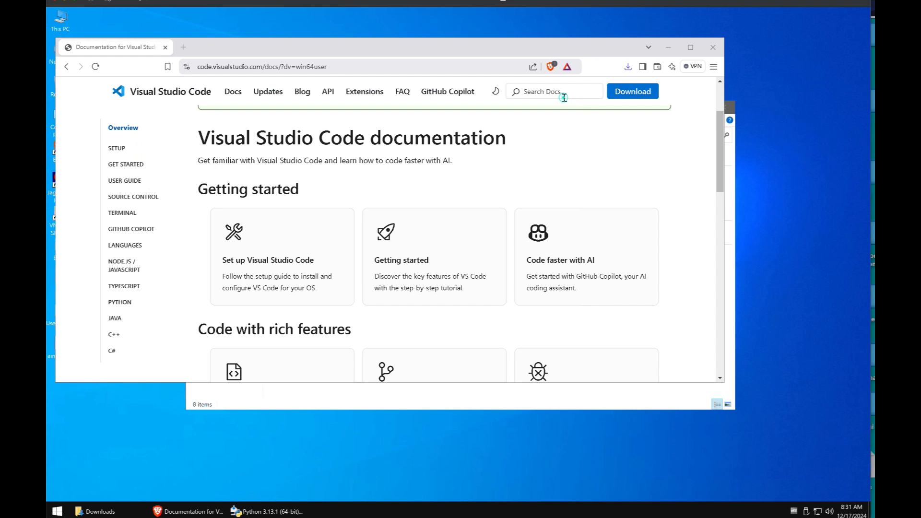
click(628, 67)
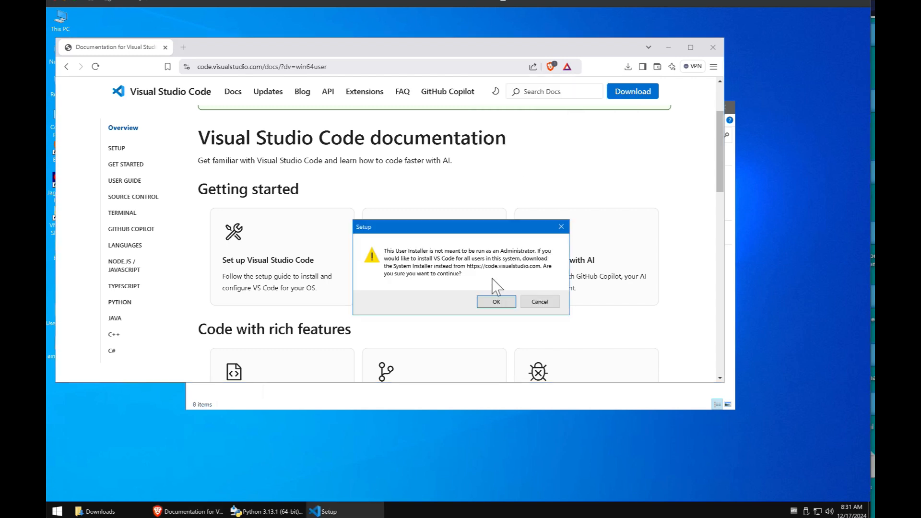
click(496, 303)
click(496, 302)
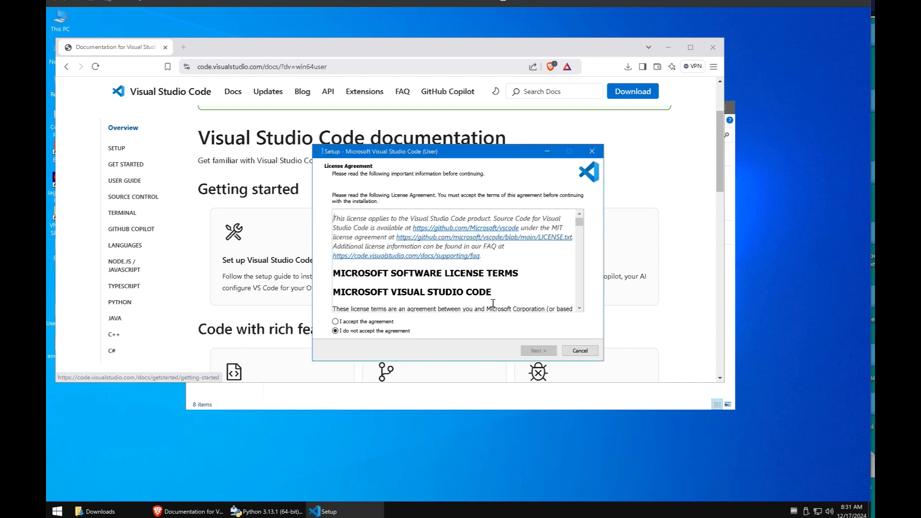
click(358, 321)
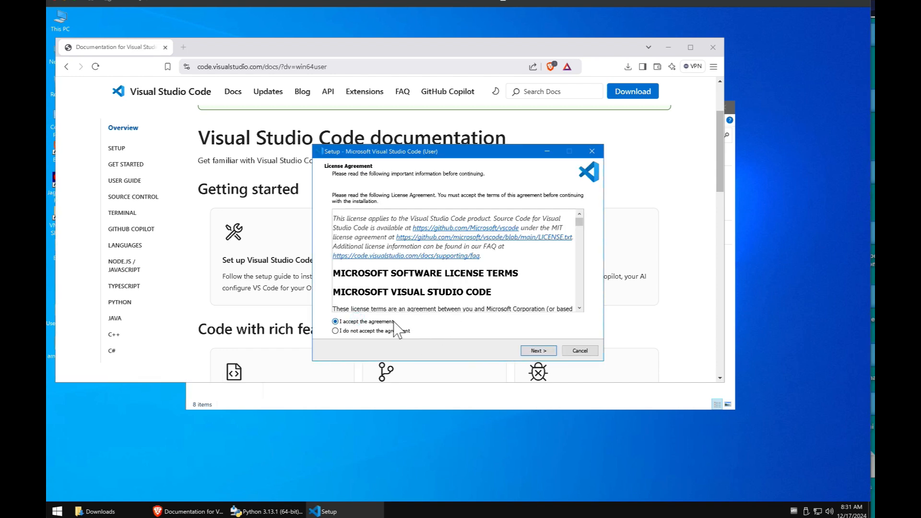
Step: Keep the default install location, Start Menu folder and additional tasks, and install VS Code
scroll(526, 270, down, 10)
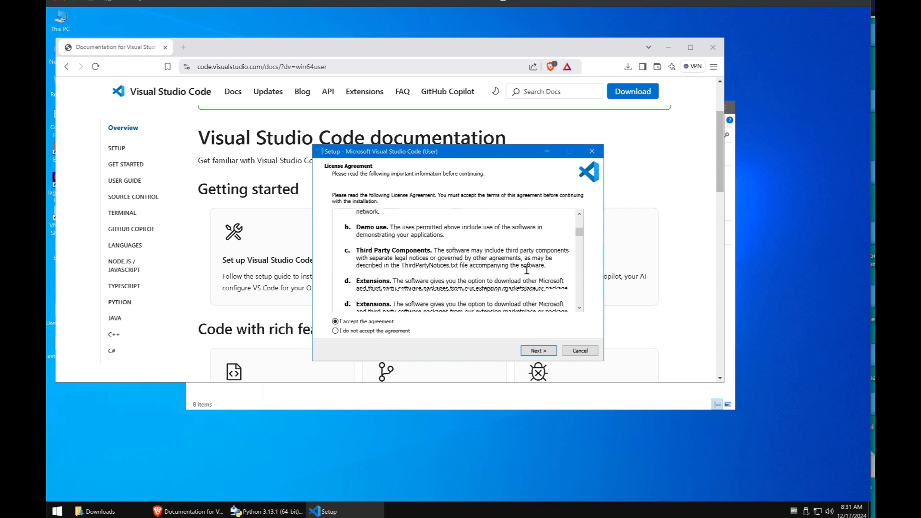
scroll(527, 270, down, 6)
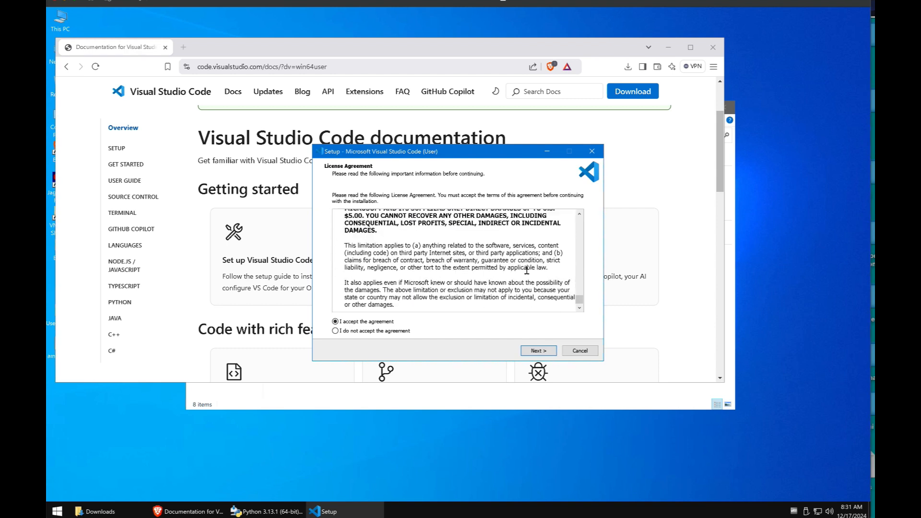
click(544, 348)
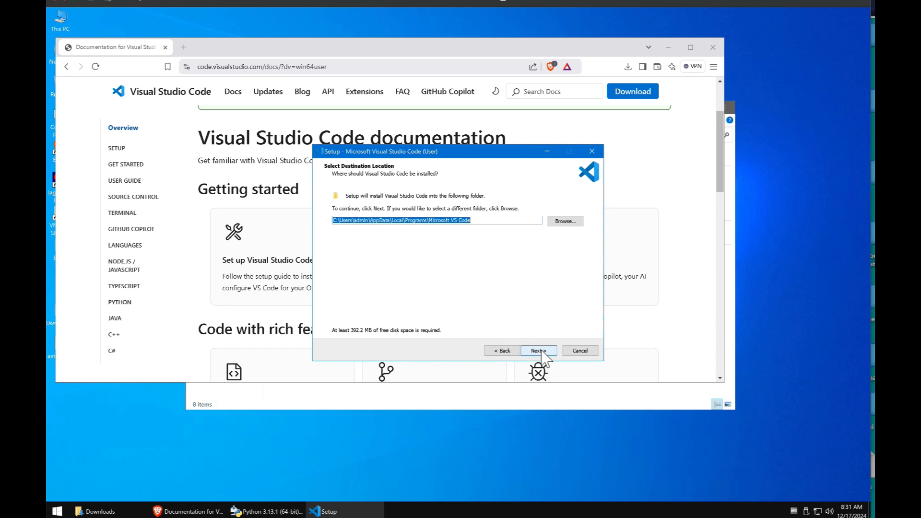
click(541, 351)
click(538, 350)
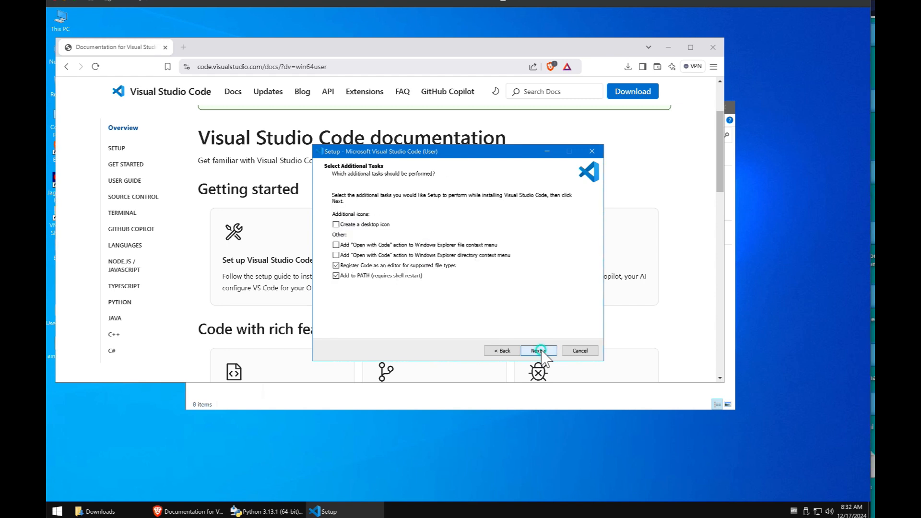
click(539, 351)
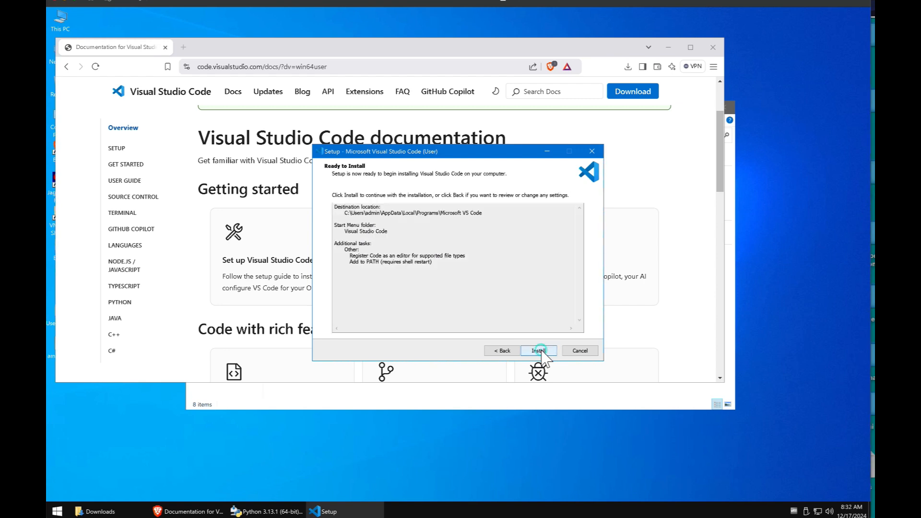
click(539, 351)
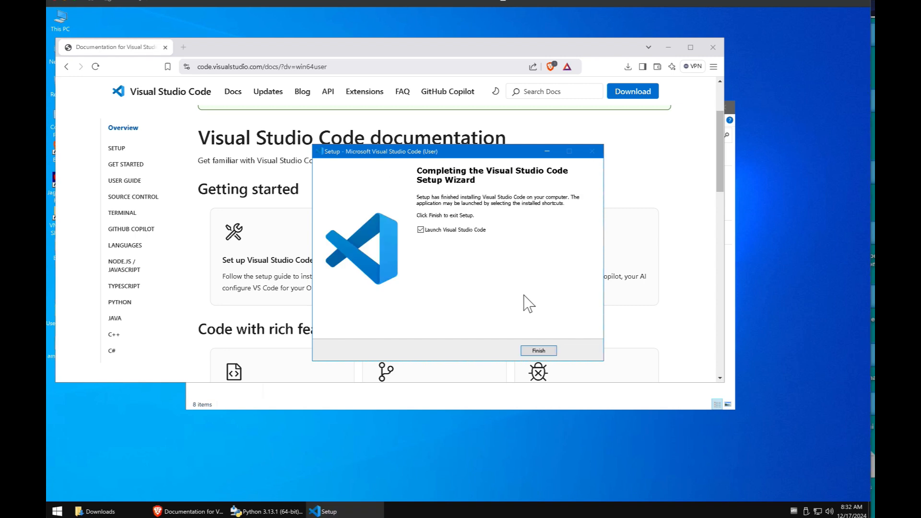
Step: Launch VS Code, settle on the Dark Modern theme after trying Dark High Contrast, and dismiss the updates notice permanently
click(538, 351)
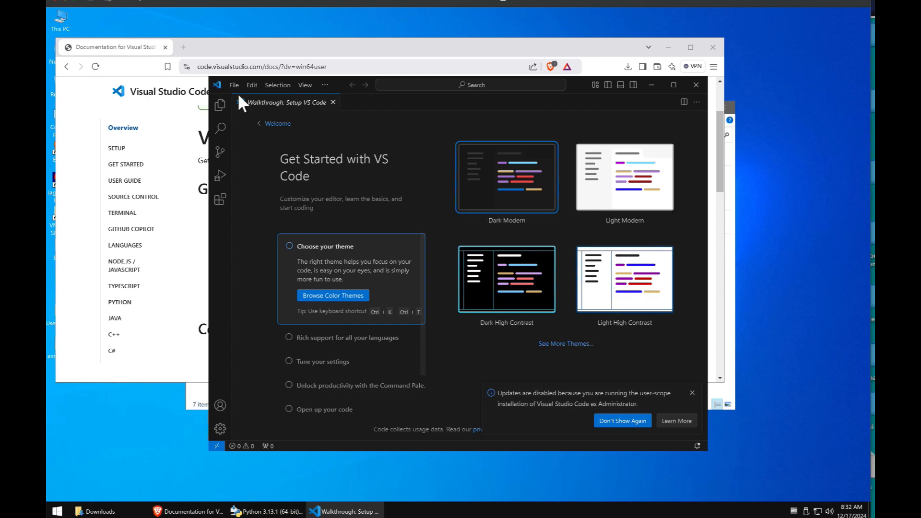
click(522, 296)
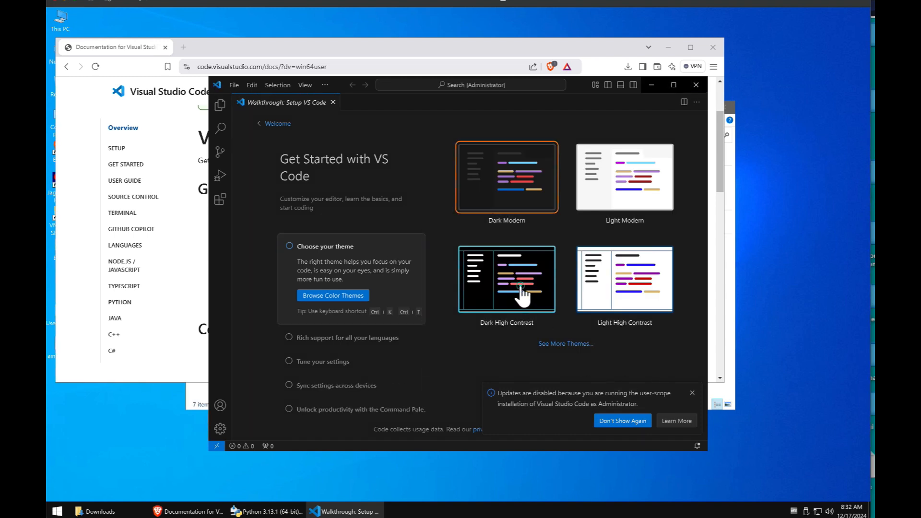
click(521, 216)
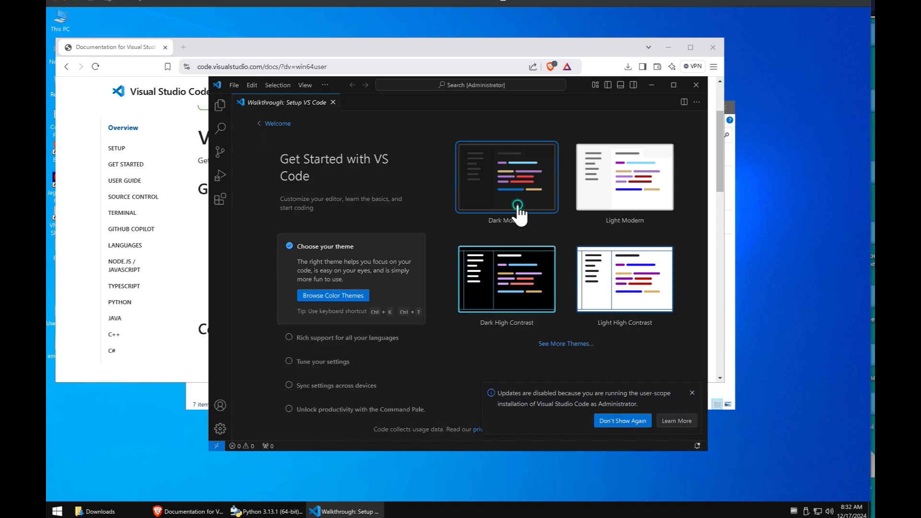
click(622, 421)
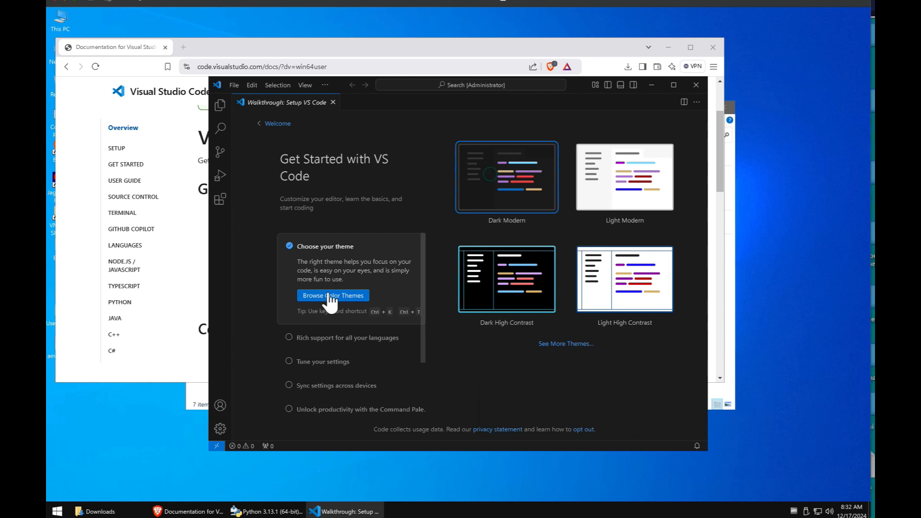
click(238, 84)
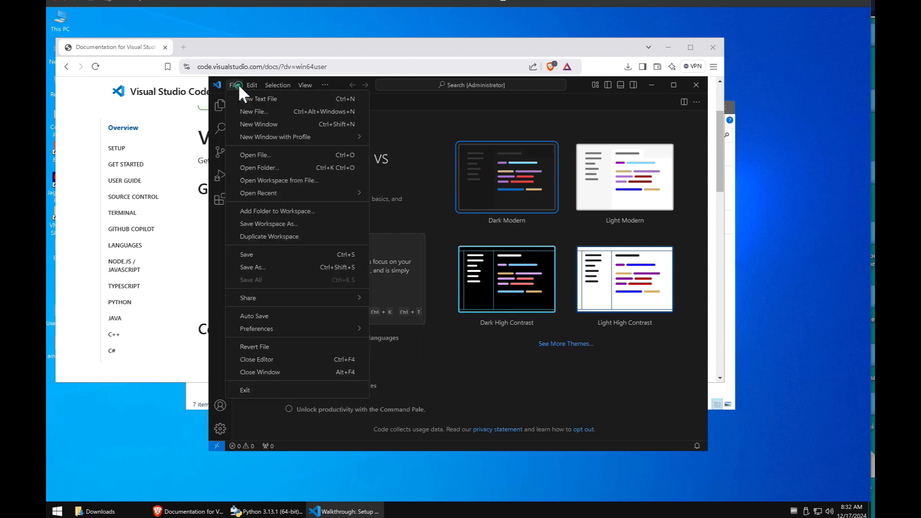
click(436, 153)
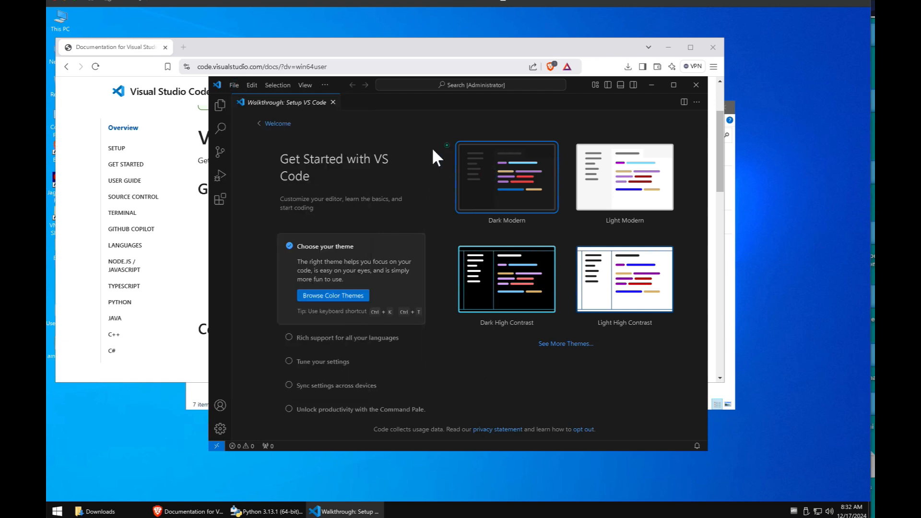
Step: Search extensions for 'py', install the Python extension, and view the Python Debugger extension's details
click(220, 200)
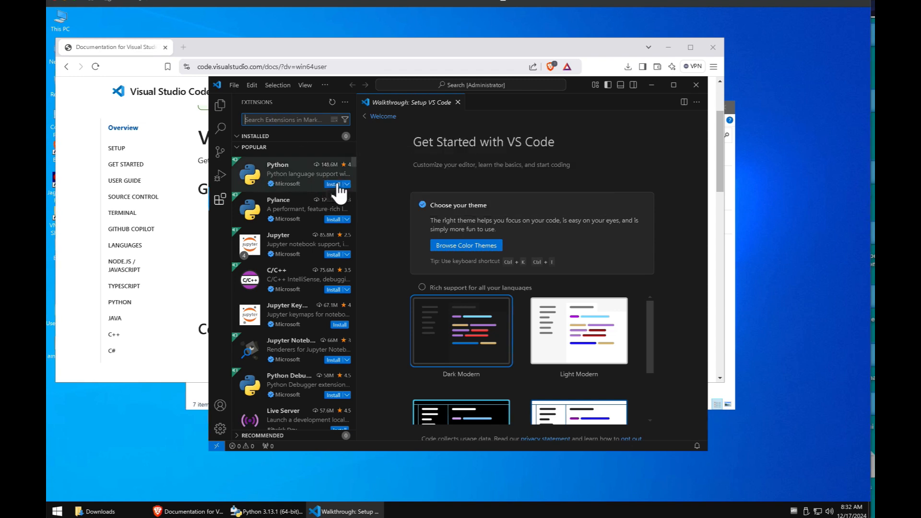
text(python)
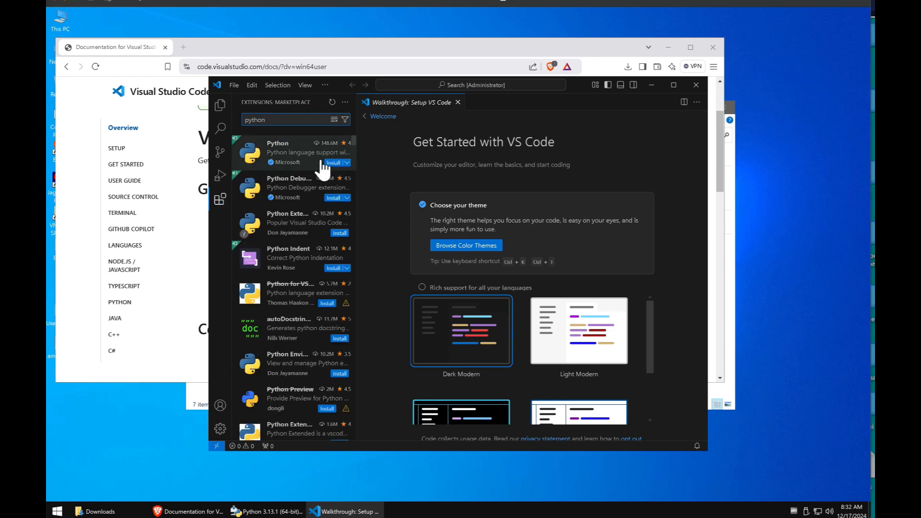
mouse_move(324, 170)
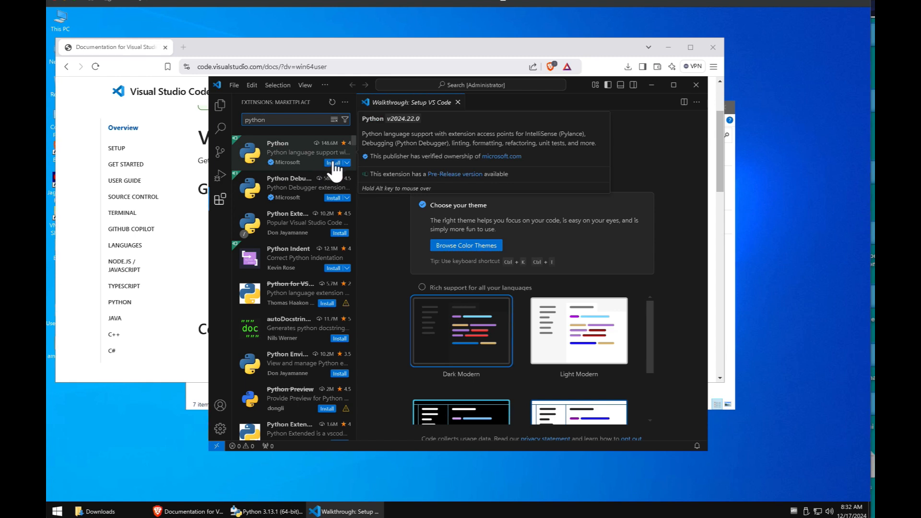
click(333, 163)
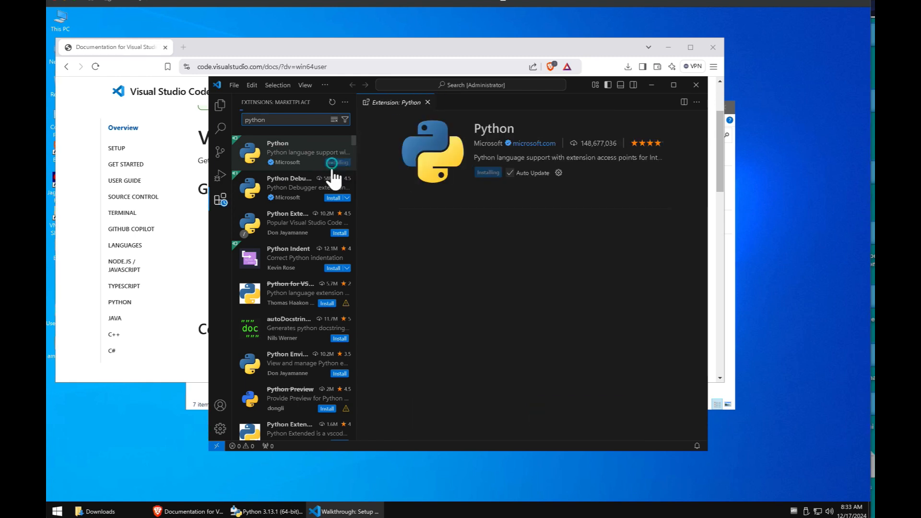
click(330, 196)
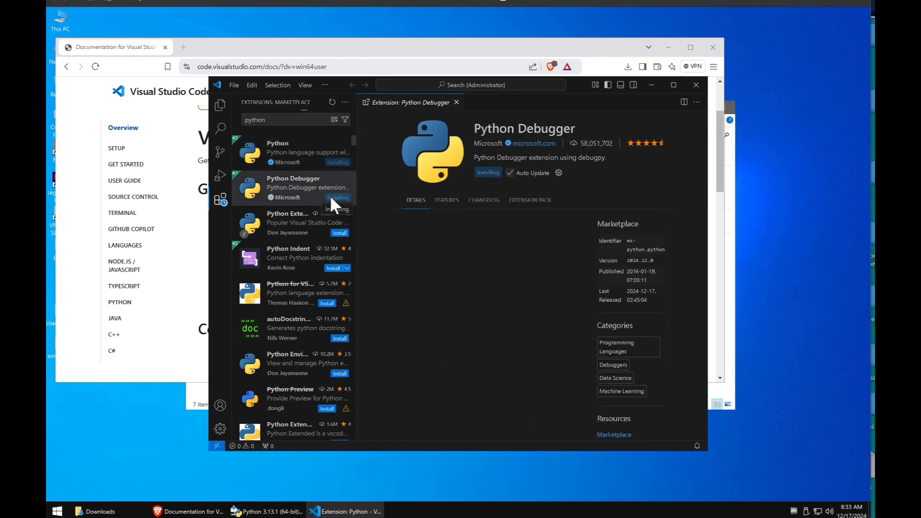
mouse_move(329, 288)
scroll(330, 283, down, 1)
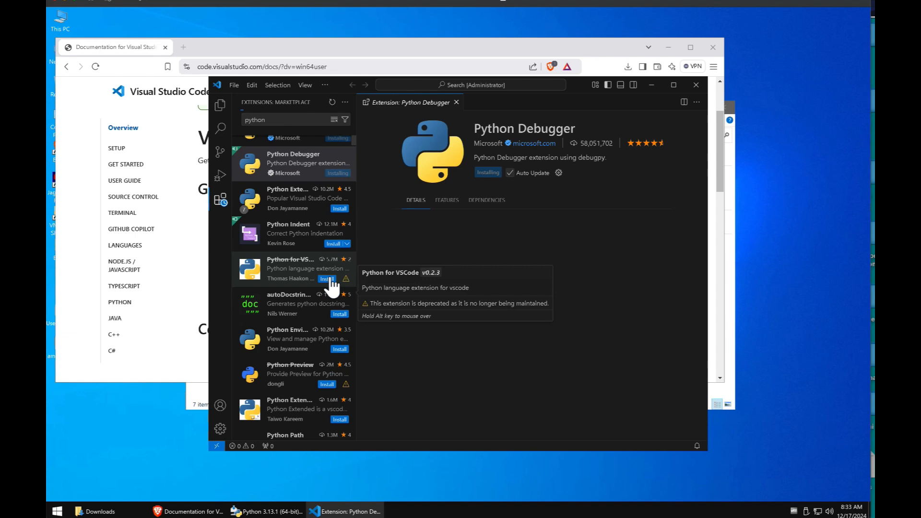
scroll(331, 287, up, 1)
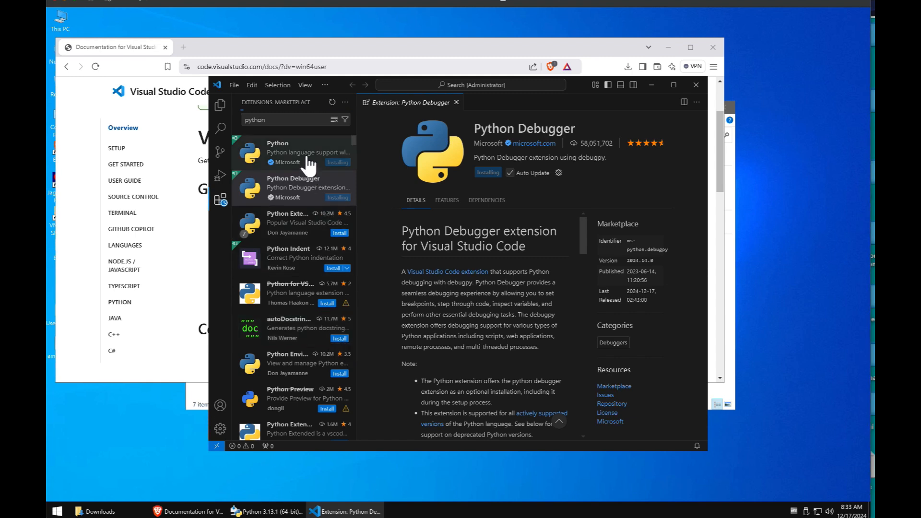
mouse_move(301, 158)
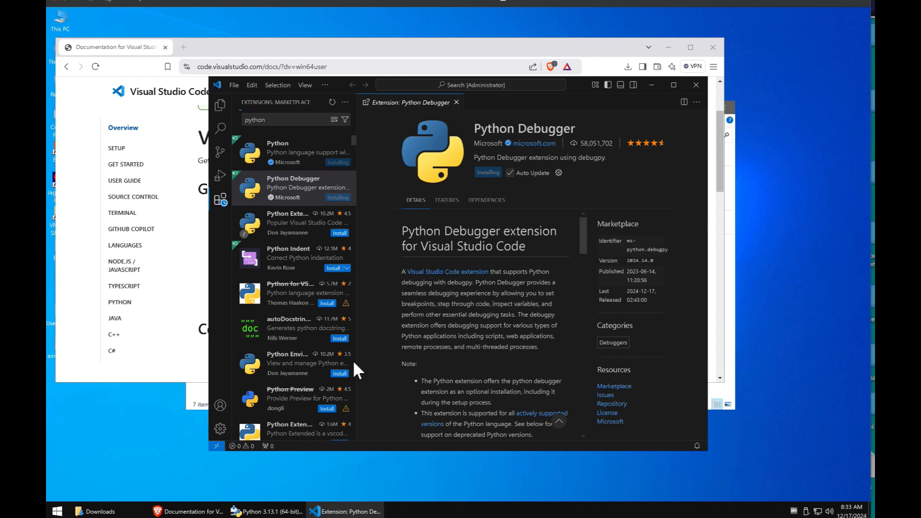
Step: Search the extensions for 'noteboo' and open the VS Code Jupyter Notebook Previewer details
drag(611, 143, 576, 143)
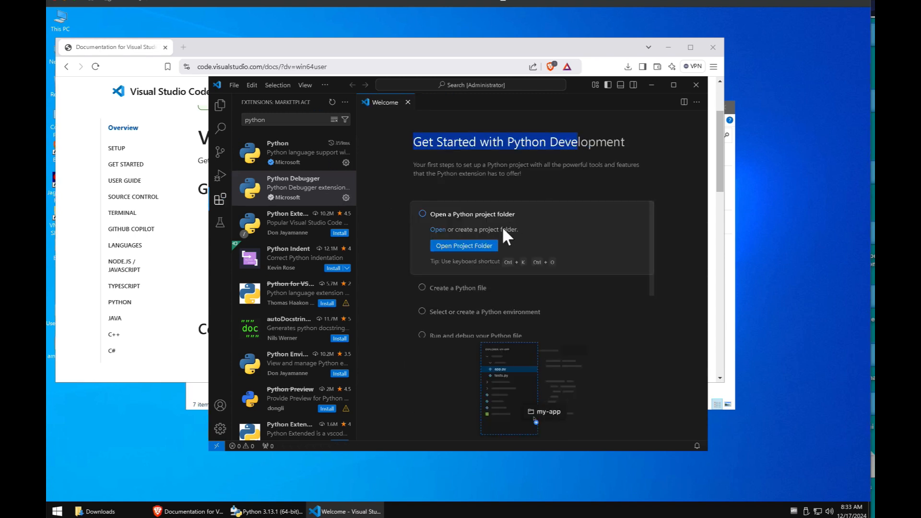
click(288, 119)
double_click(287, 117)
click(287, 117)
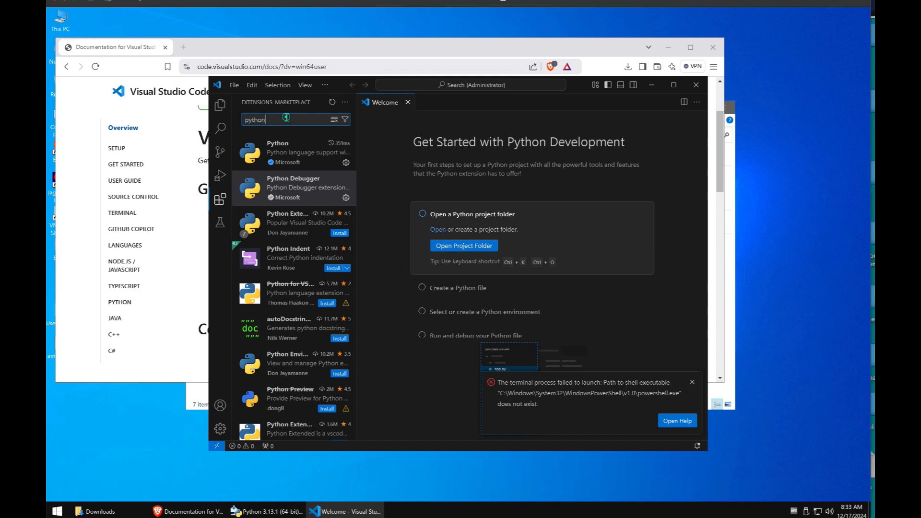
text(note)
double_click(286, 117)
text(noteboo)
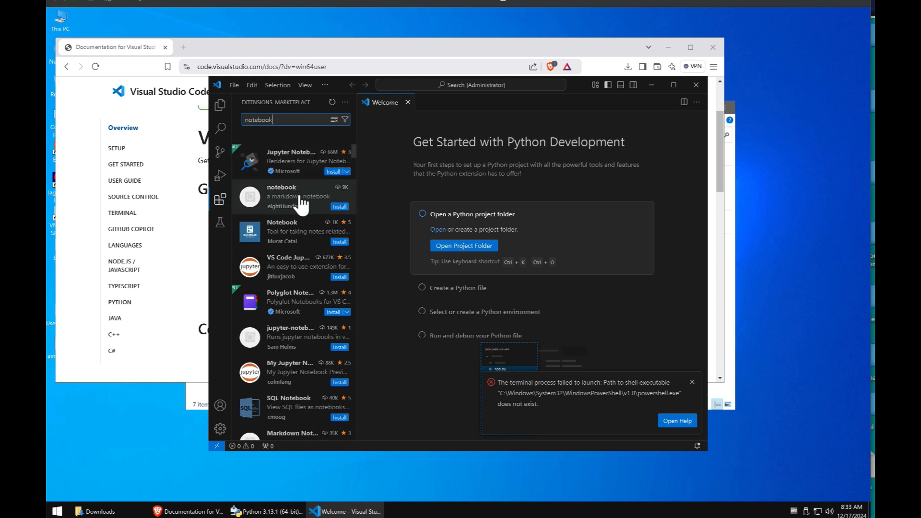
click(307, 283)
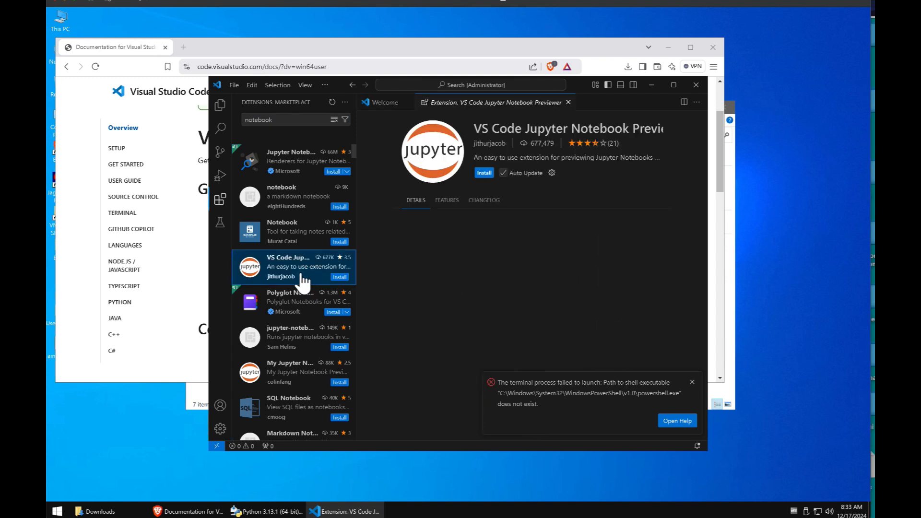
Step: Install VS Code Jupyter Notebook Previewer, review its page, and close its details tab
click(484, 172)
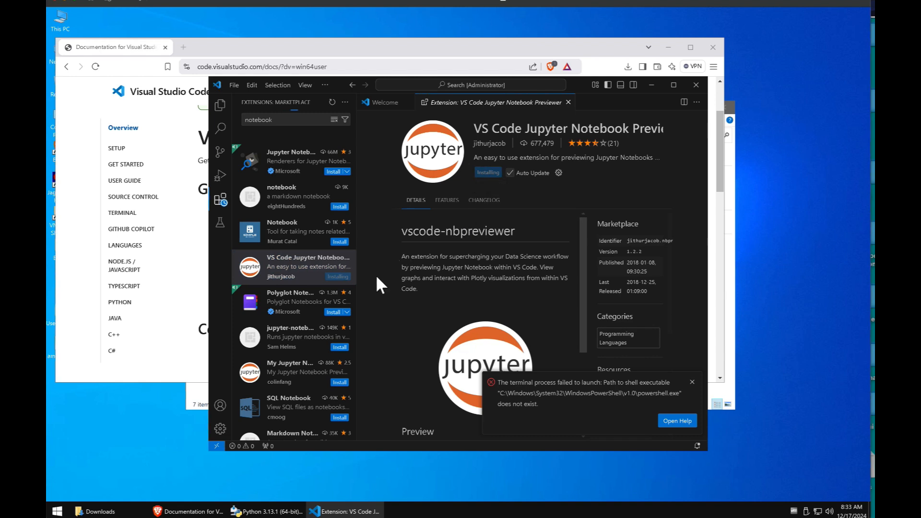
scroll(299, 316, down, 2)
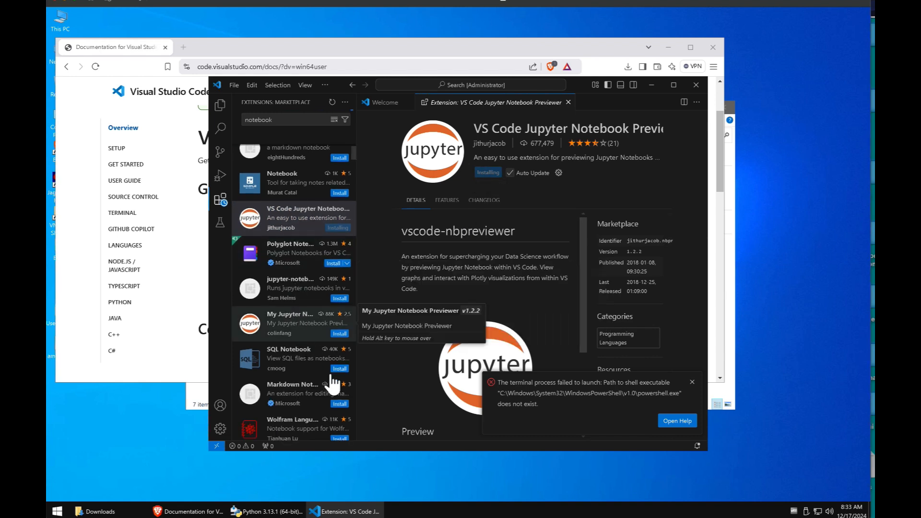
scroll(334, 384, down, 3)
scroll(334, 383, down, 5)
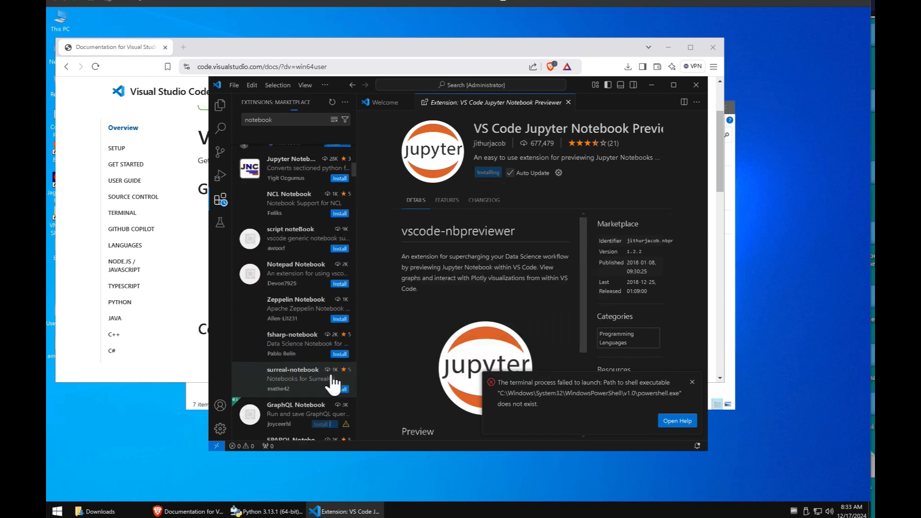
scroll(334, 383, up, 3)
scroll(334, 384, up, 4)
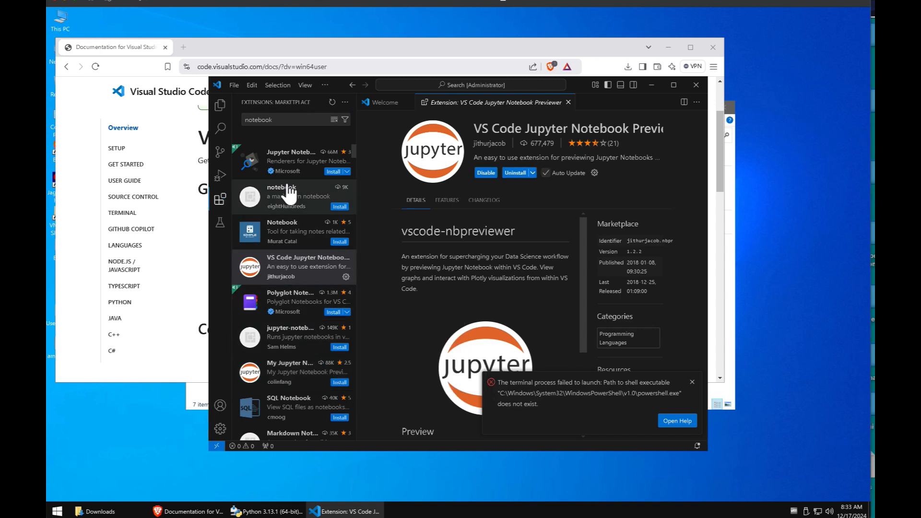
click(568, 102)
Step: Close Visual Studio Code and relaunch it from the Start menu's Visual Studio Code folder
click(408, 102)
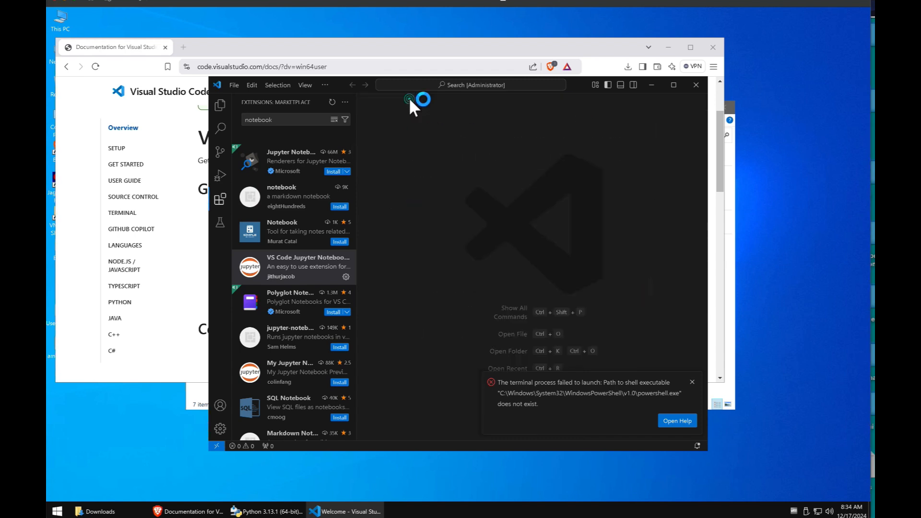
click(696, 85)
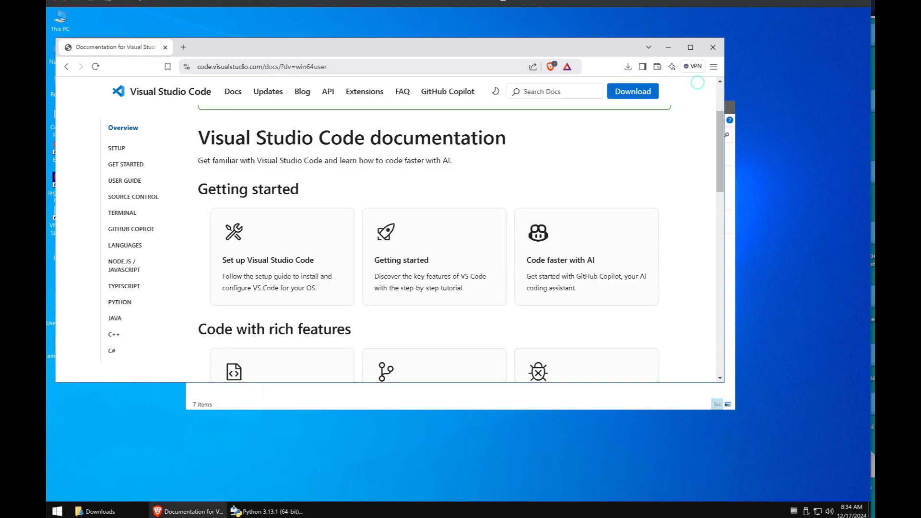
click(56, 512)
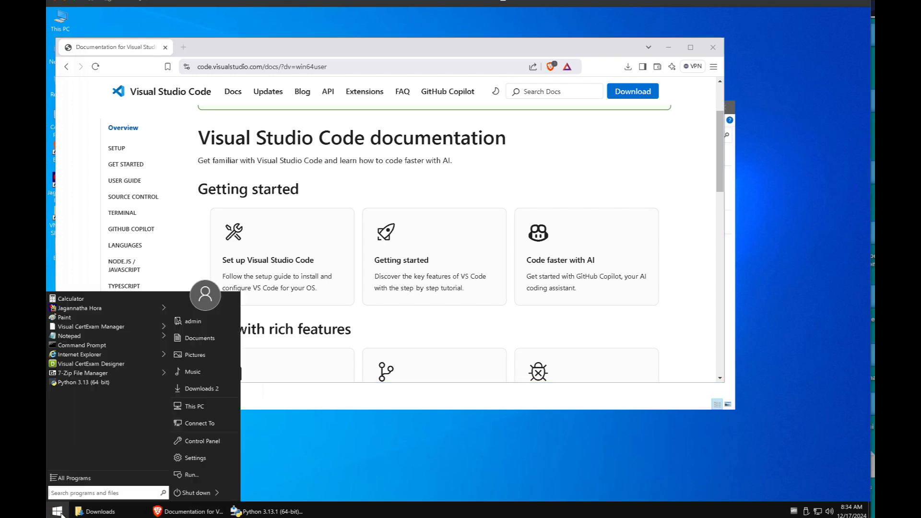
click(76, 477)
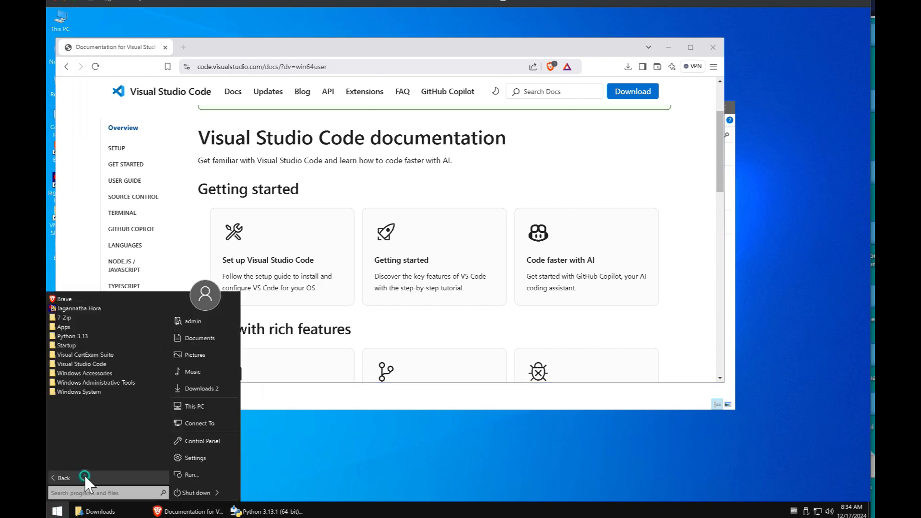
click(71, 362)
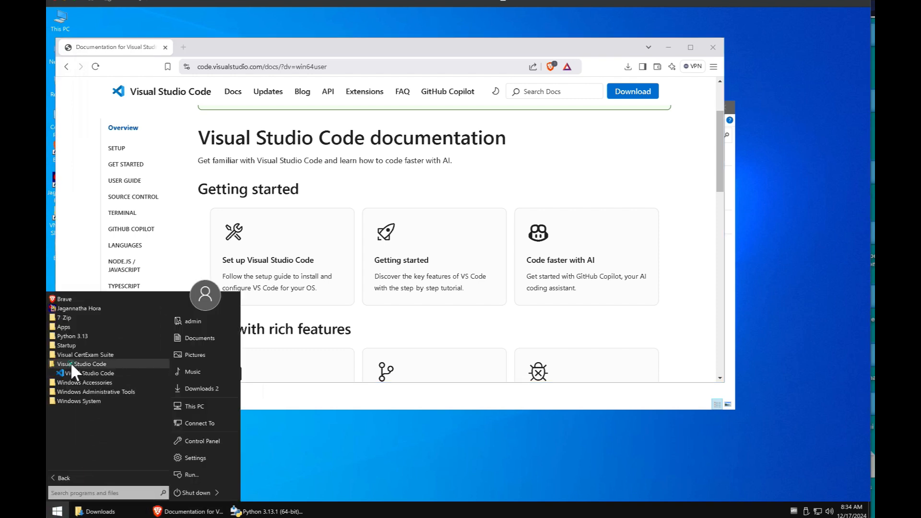
click(89, 373)
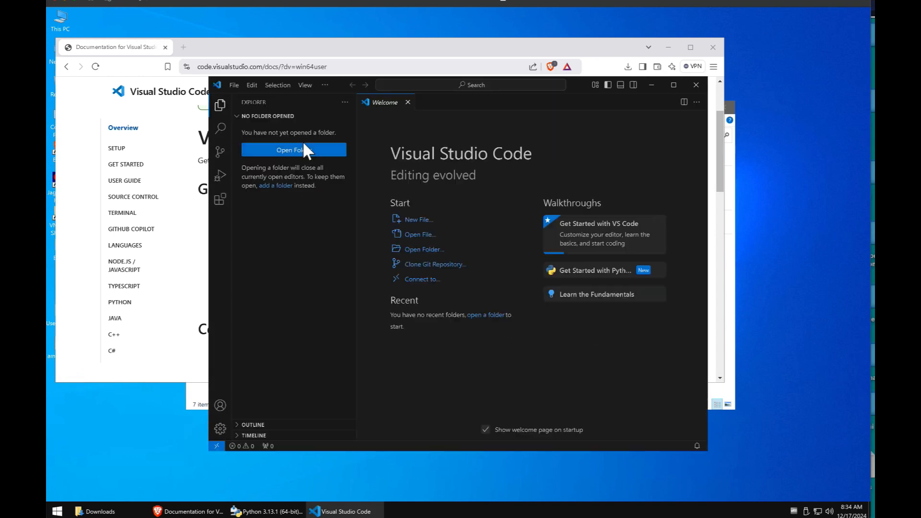
click(234, 85)
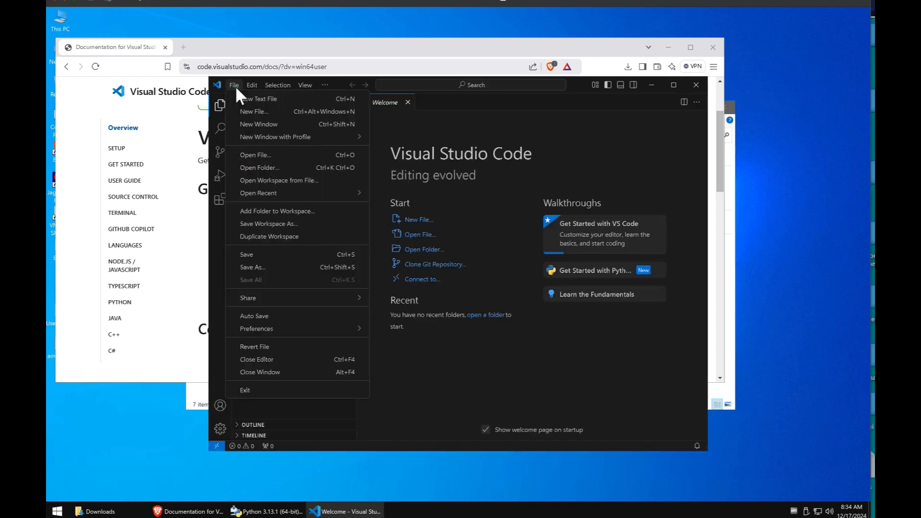
Step: Create a new Jupyter notebook with print("test") in its cell and run it
click(246, 112)
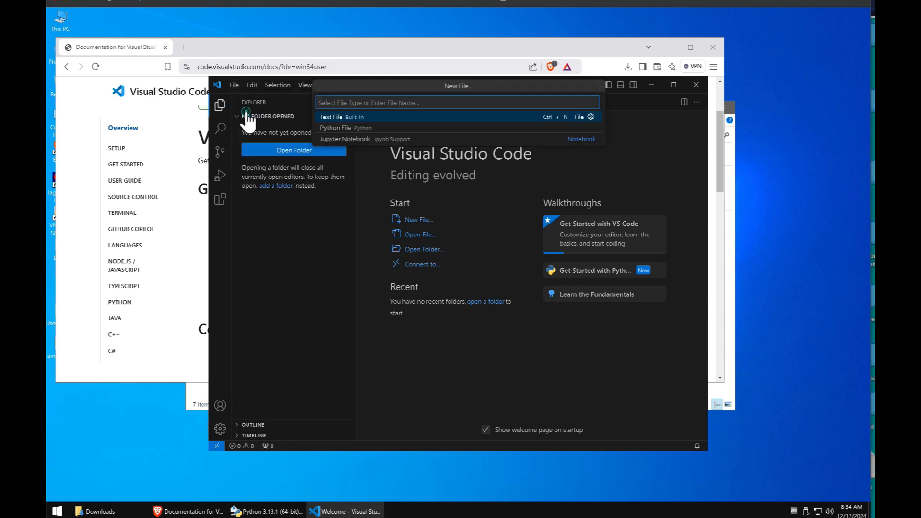
click(353, 139)
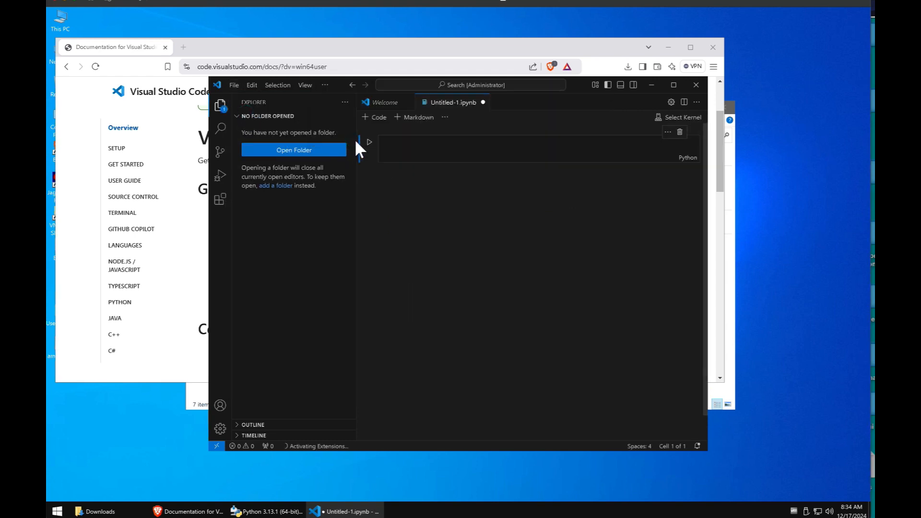
click(401, 143)
text(print()
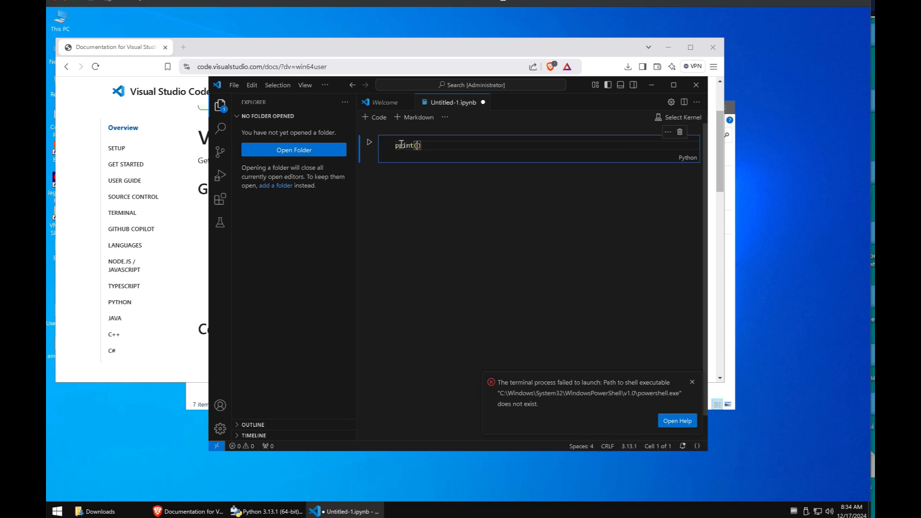
text("test)
click(369, 142)
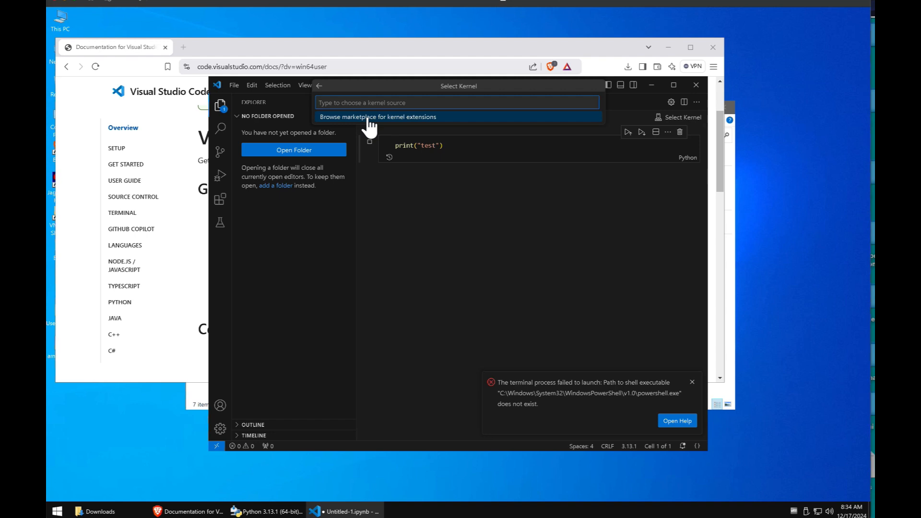
Step: Install the Jupyter and Jupyter PowerToys extensions, then rerun the notebook's print cell
click(368, 119)
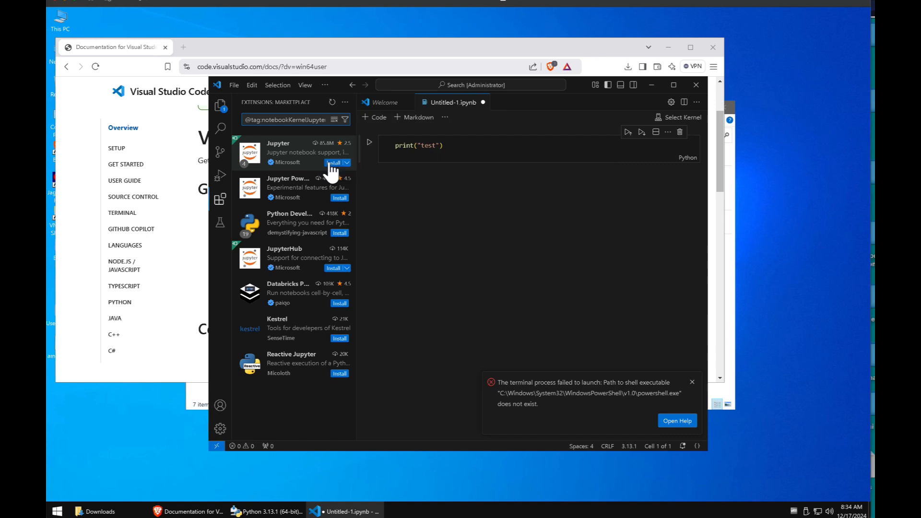
click(331, 163)
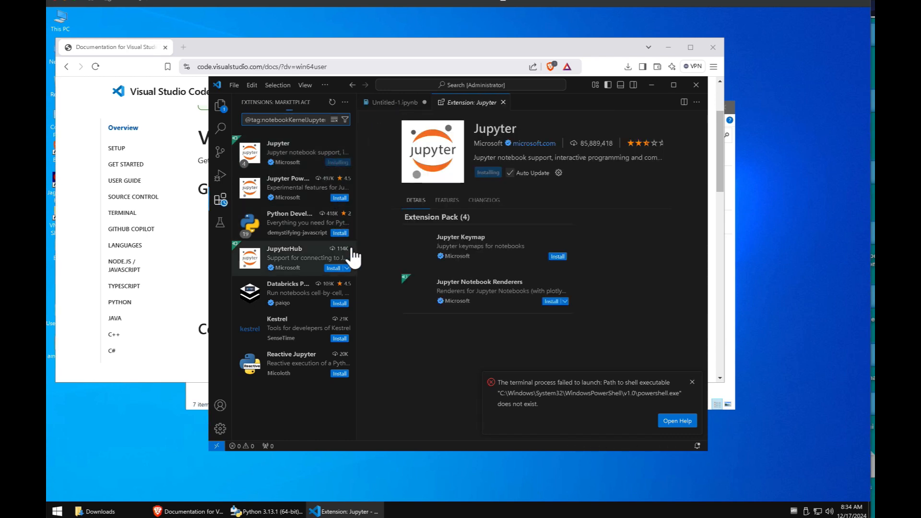
click(337, 199)
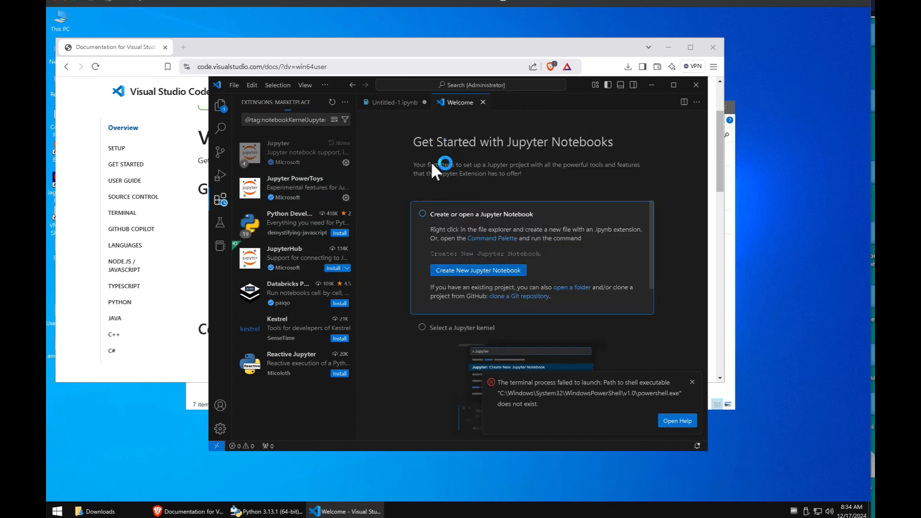
click(407, 103)
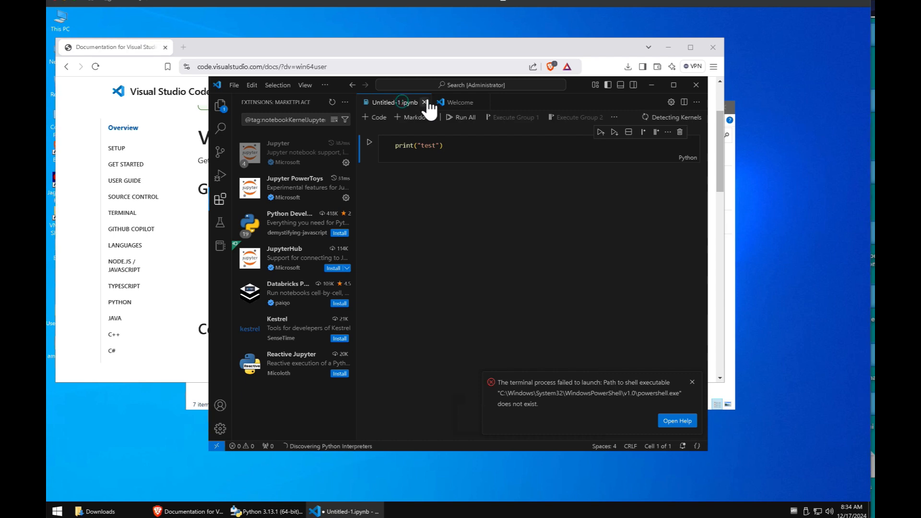
click(370, 143)
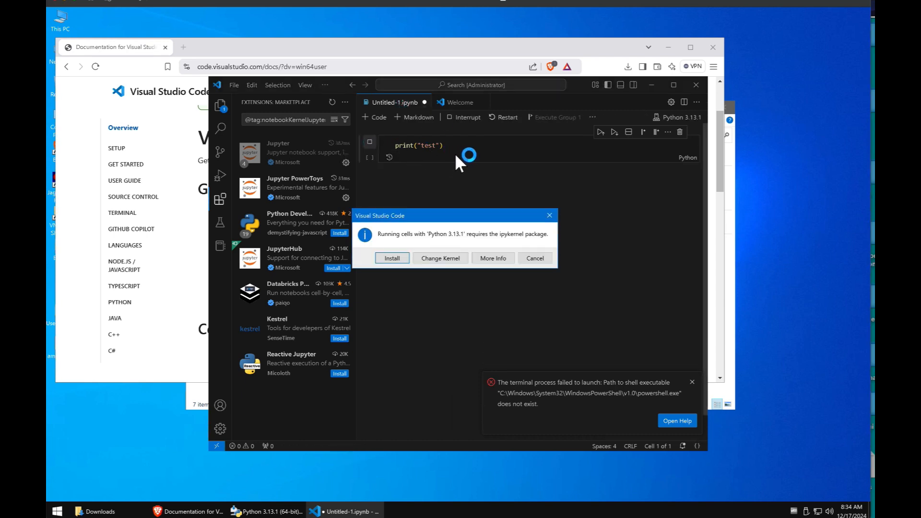
Step: Install ipykernel so the cell prints test, dismiss the terminal error, and close the Brave window
click(400, 254)
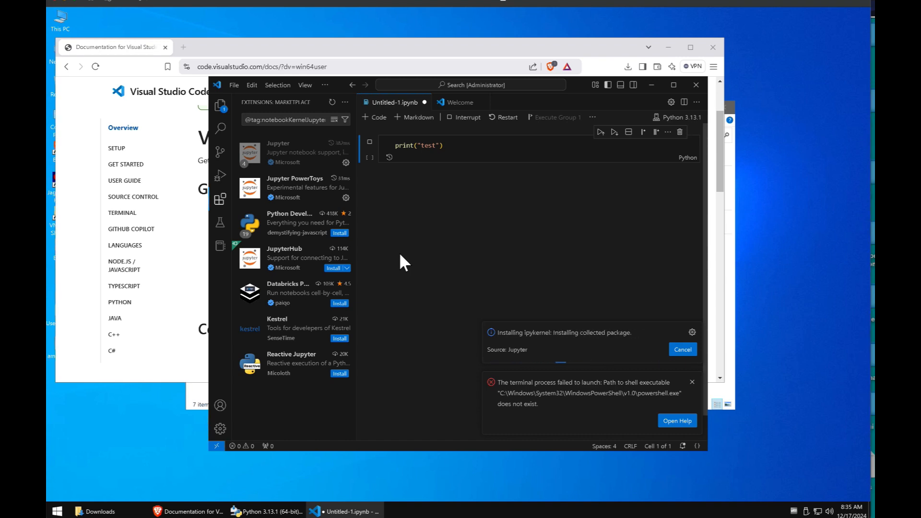
click(690, 381)
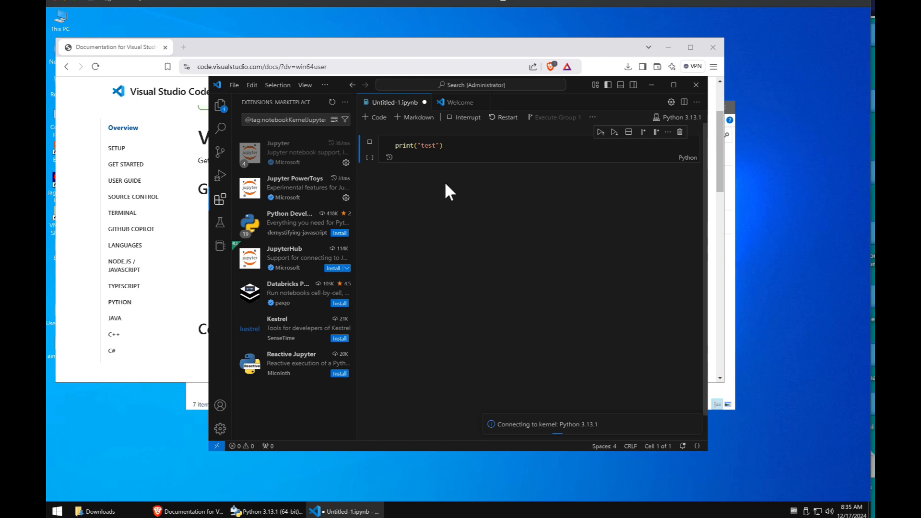
click(433, 146)
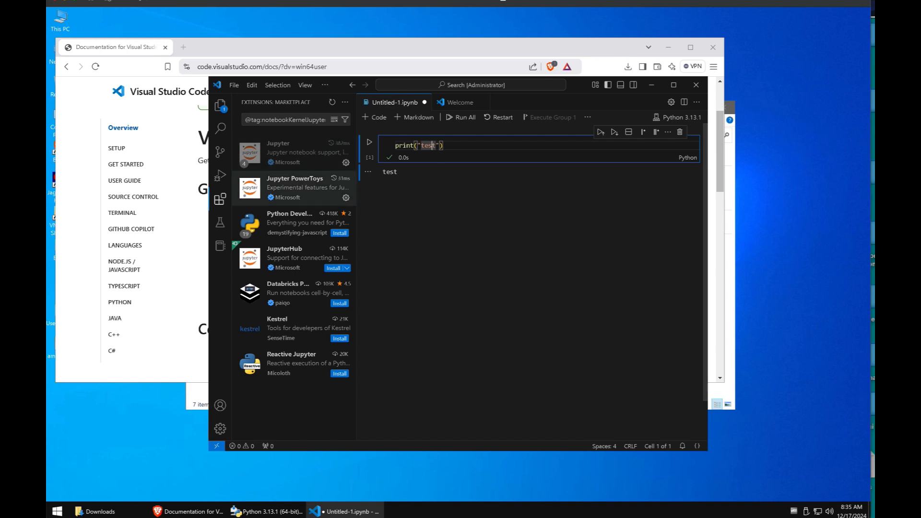
click(712, 47)
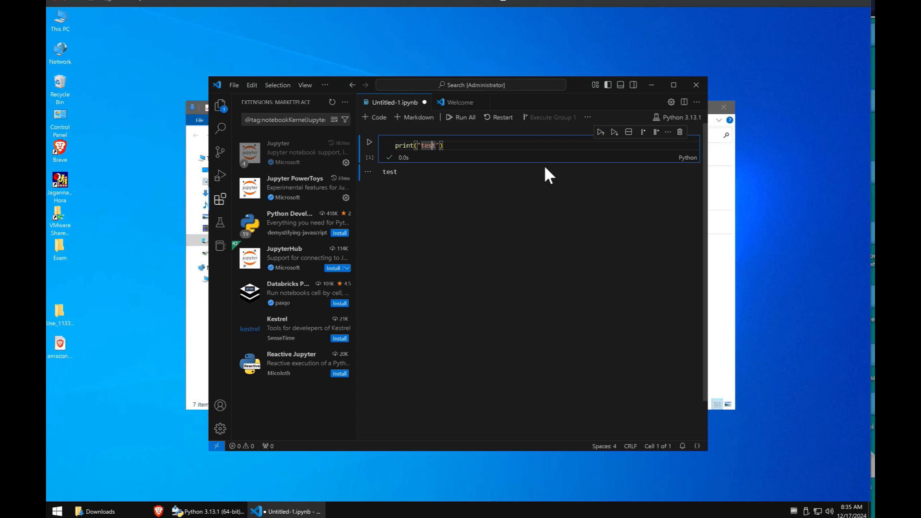
Step: Start saving the notebook and clear Untitled-1 from the file name box
click(465, 149)
key(ctrl+s)
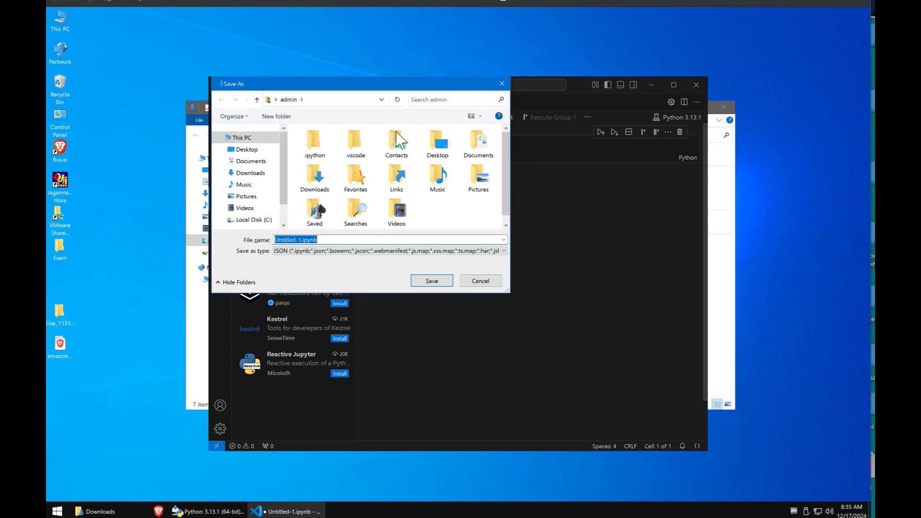
key(Home)
key(shift+Right)
key(shift+Right)
key(shift+Right)
key(shift+Right)
key(shift+Right)
key(shift+Right)
key(BackSpace)
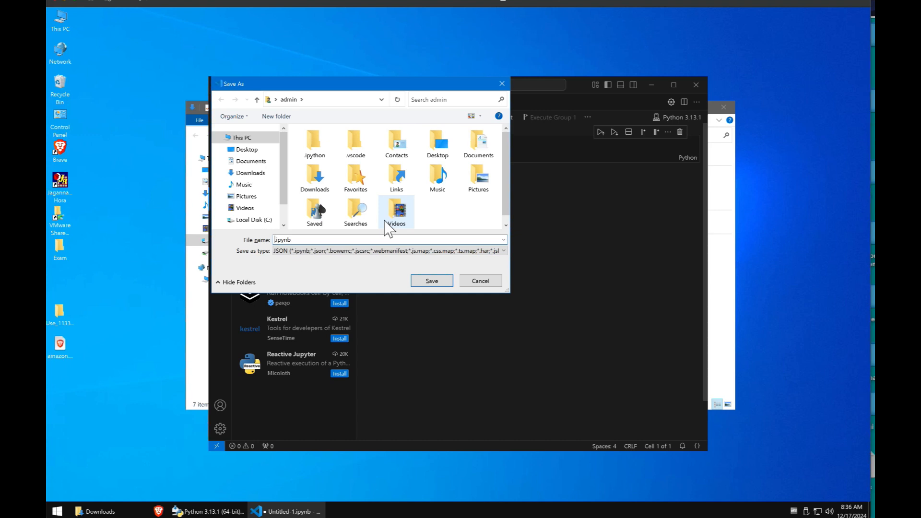
Step: Save the notebook as Sample.ipynb and close its tab
text(Sample)
key(Return)
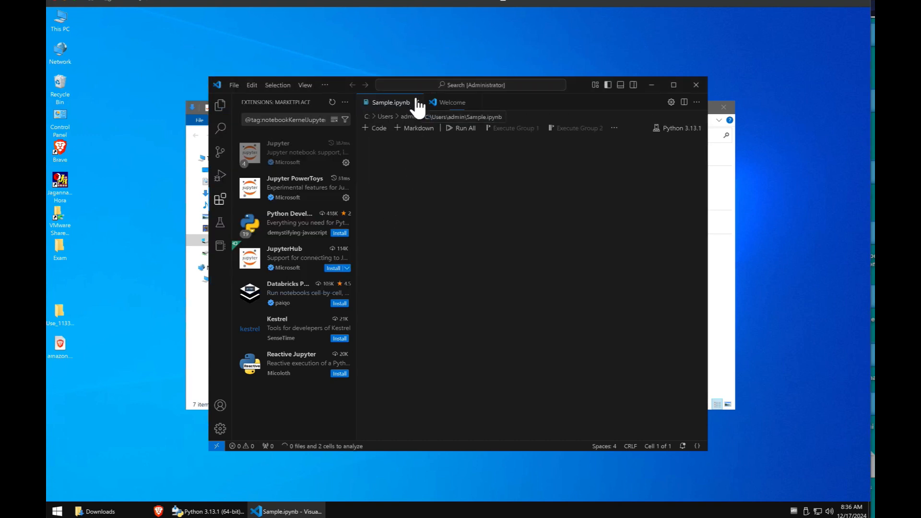
click(416, 102)
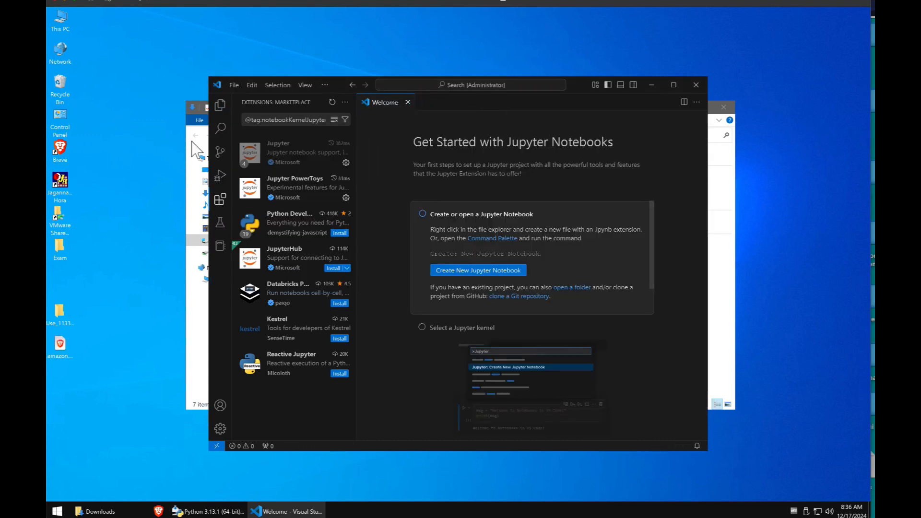
Step: Reopen Sample.ipynb from Open Recent, trust it, and rerun the cell to print test
click(239, 83)
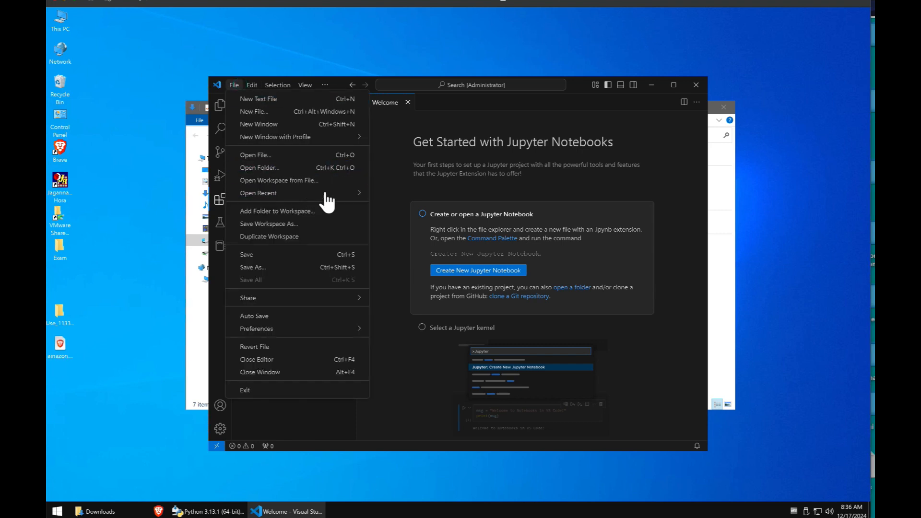
mouse_move(328, 194)
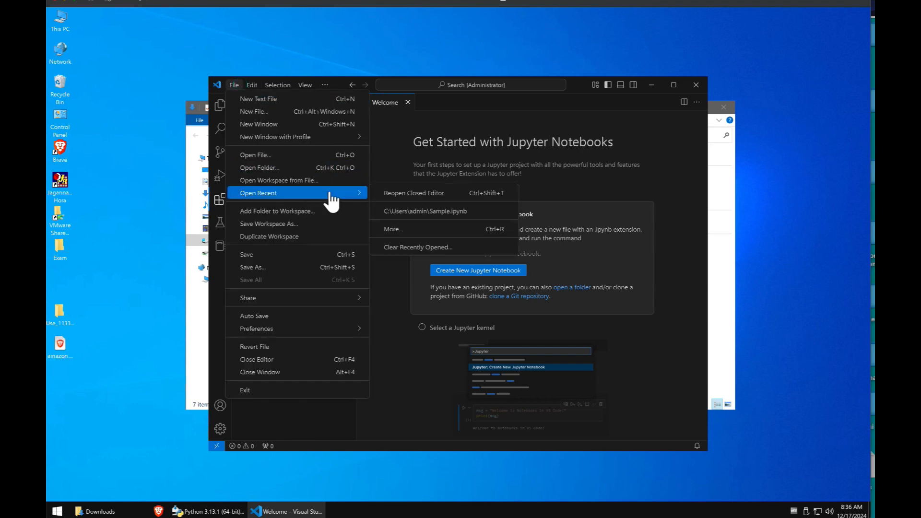
click(399, 216)
click(446, 323)
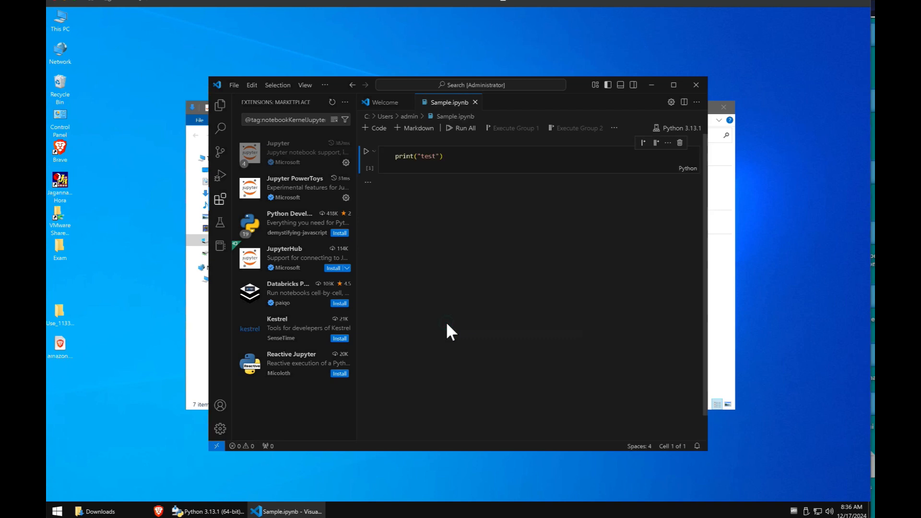
click(418, 154)
click(371, 153)
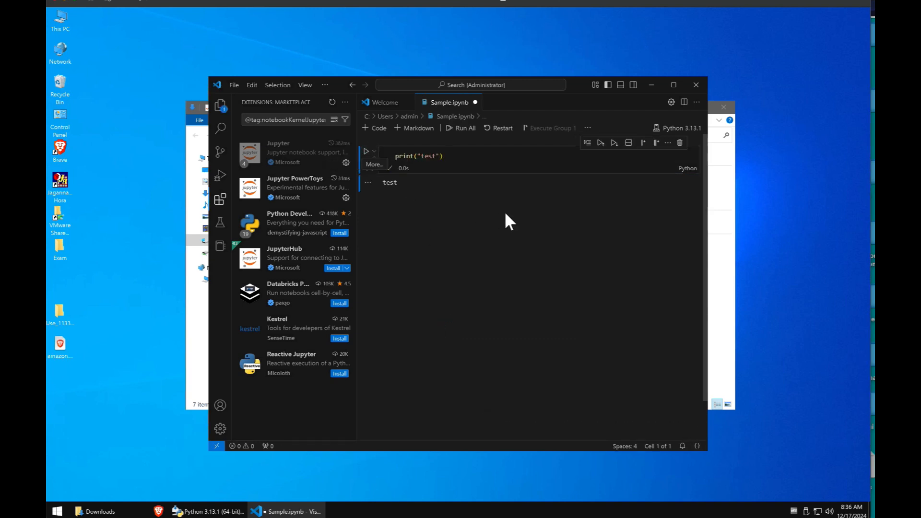
click(424, 187)
click(423, 186)
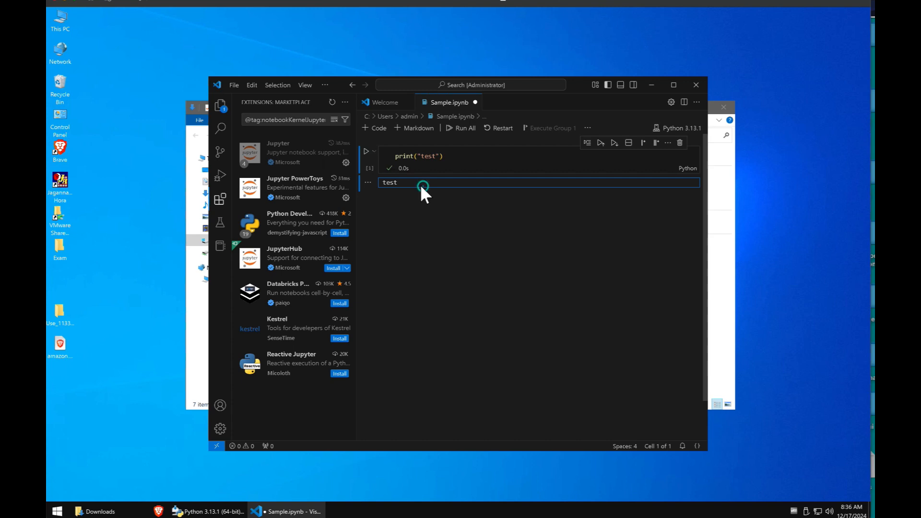